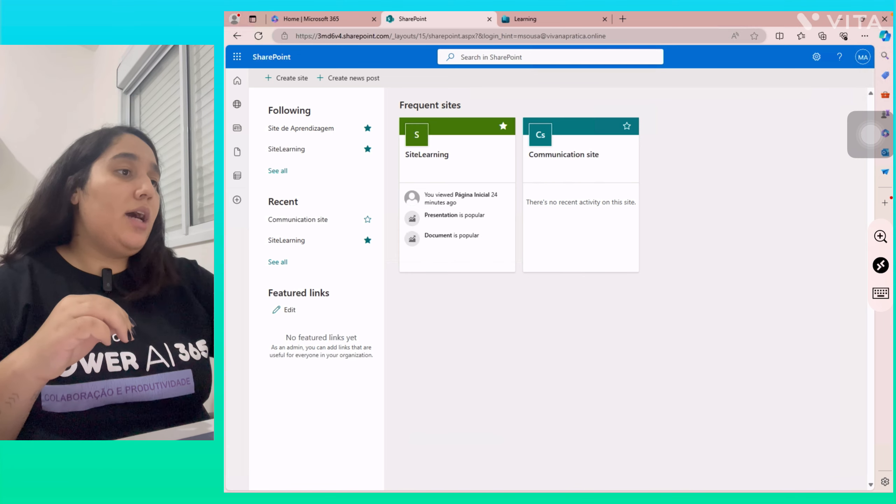
Start a new communication site based on Microsoft's Standard communication template
left_click(286, 78)
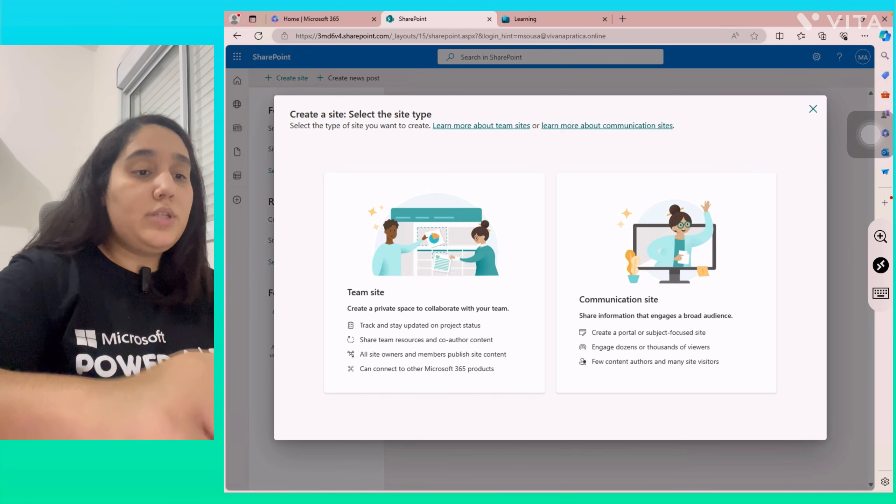
left_click(666, 283)
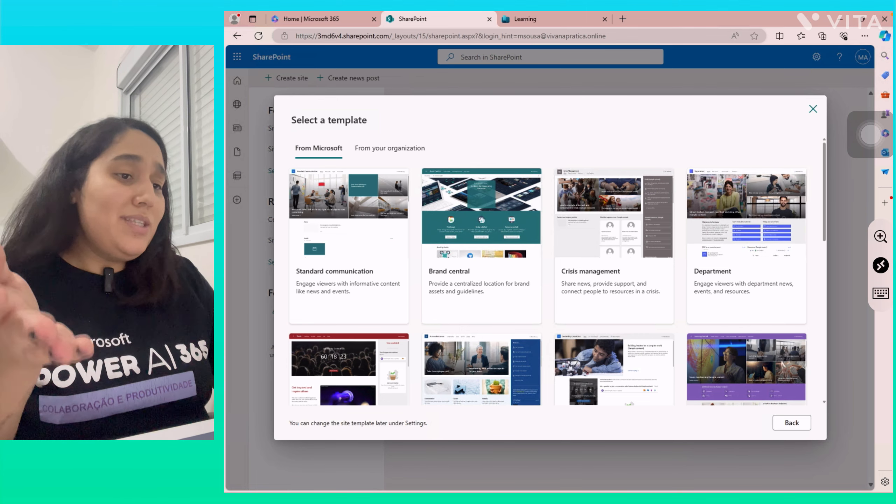
scroll(557, 270, "down", 3)
scroll(557, 270, "up", 3)
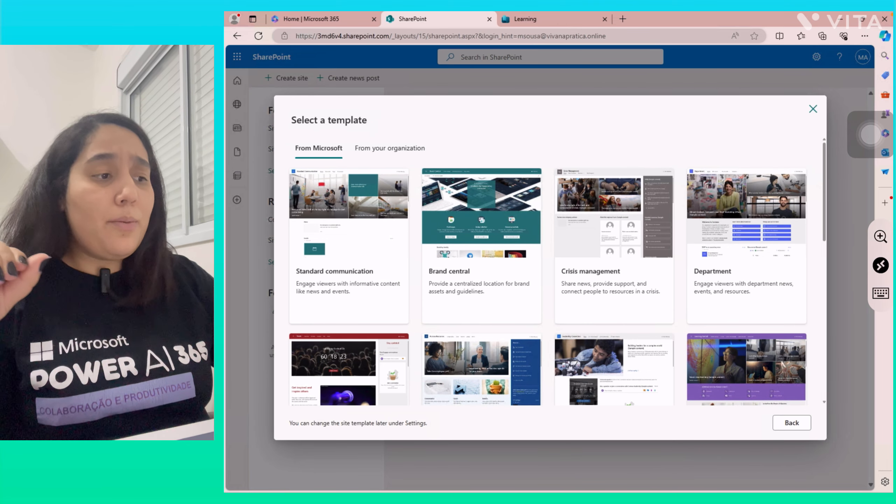
left_click(349, 246)
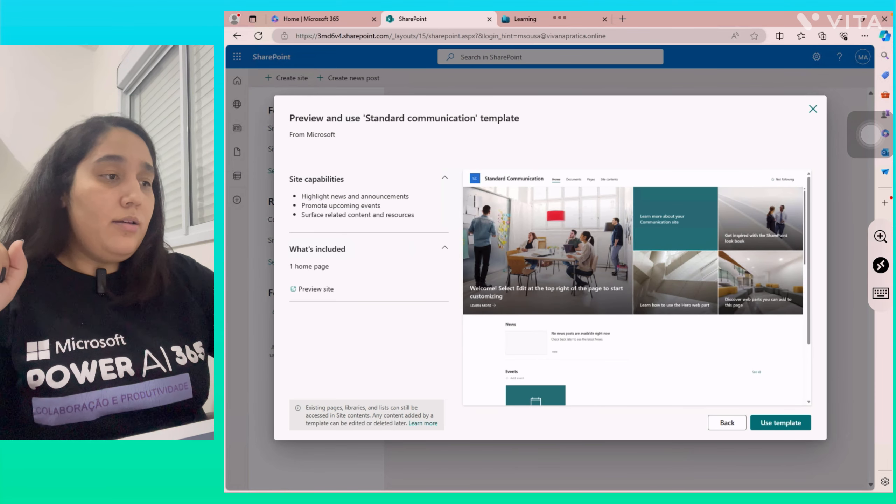
scroll(636, 288, "down", 3)
left_click(781, 423)
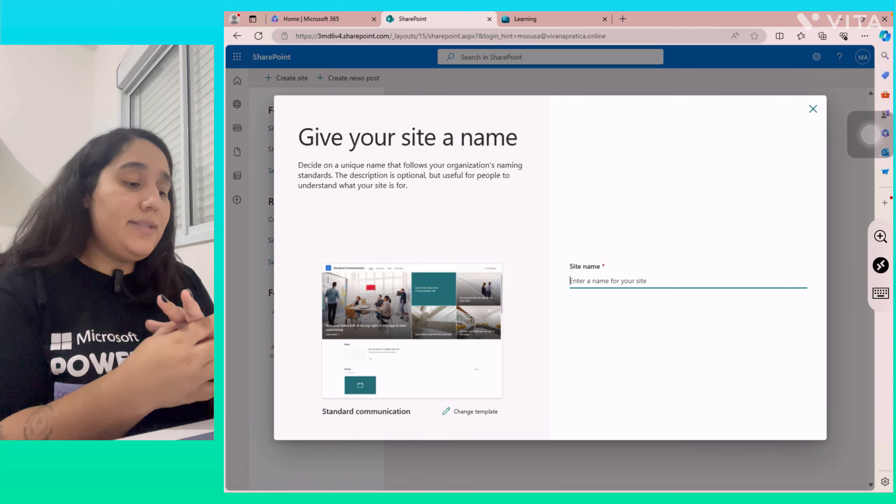
Name the site "Site Aprendizagem" and create it with English as the default language
type("si")
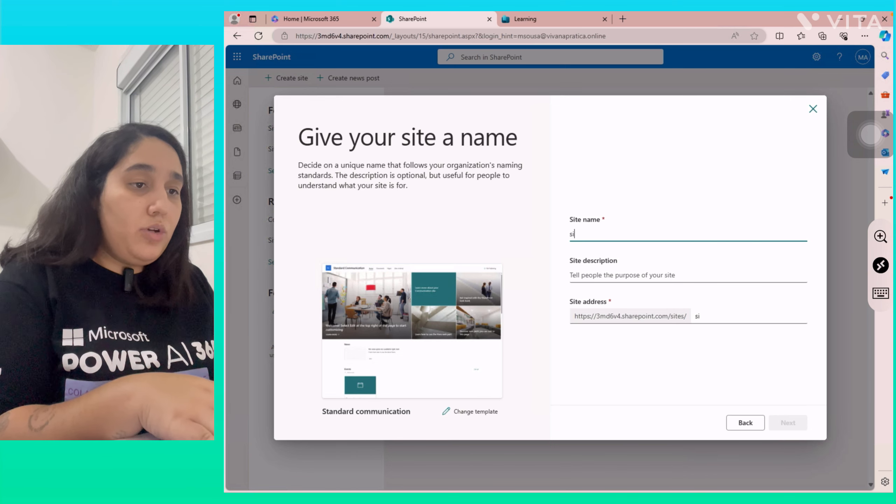
key("BackSpace")
key("BackSpace")
type("Si")
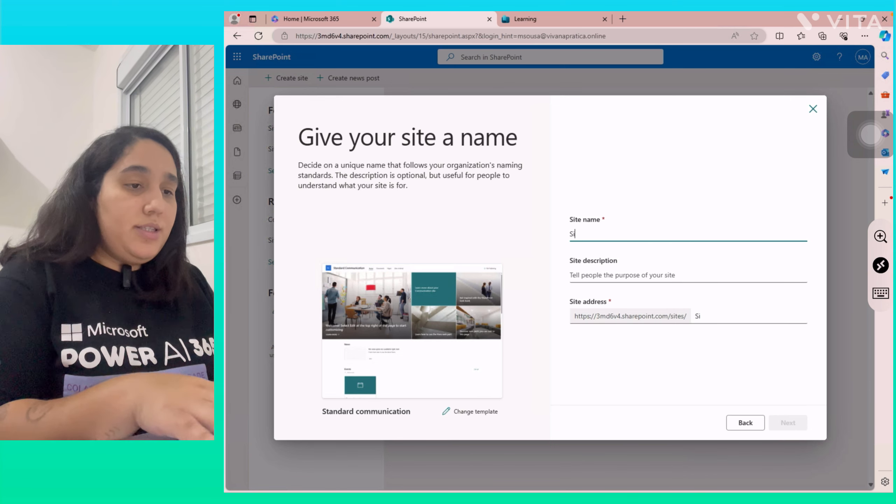
type("te aPREN")
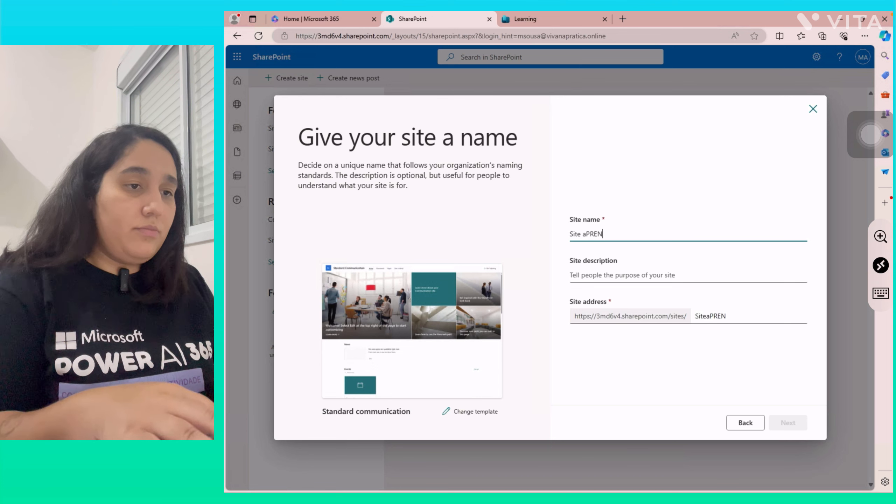
key("BackSpace")
key("BackSpace")
key("BackSpace")
type("Ap")
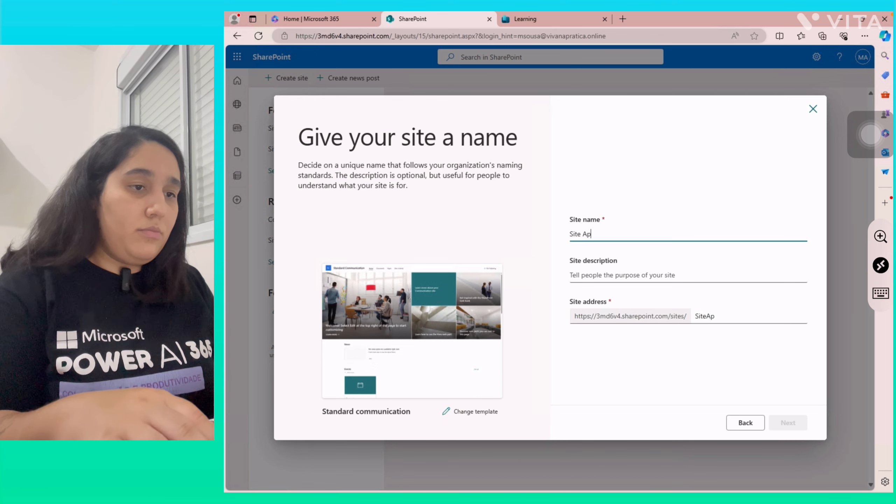
key("BackSpace")
type("p")
key("BackSpace")
type("pre")
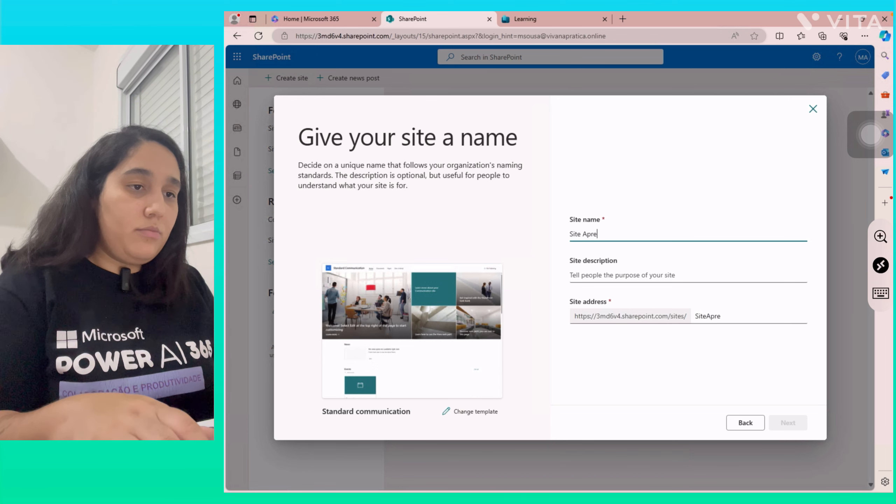
type("ndizag")
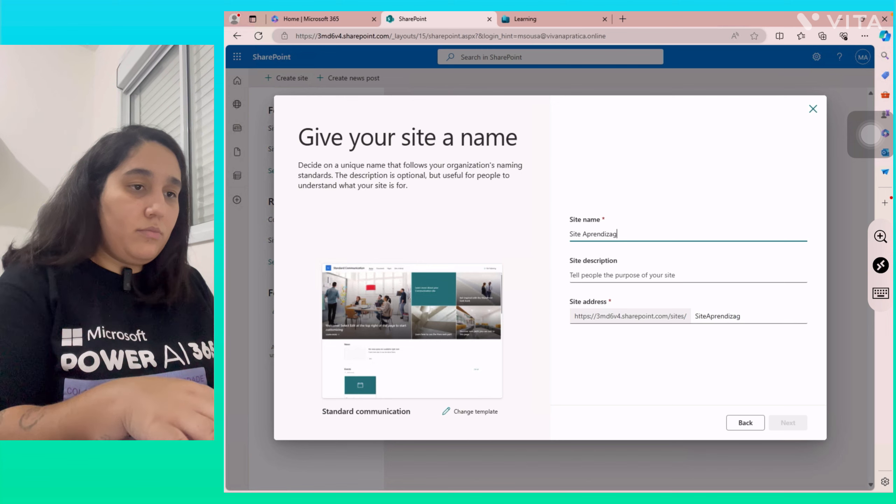
type("em")
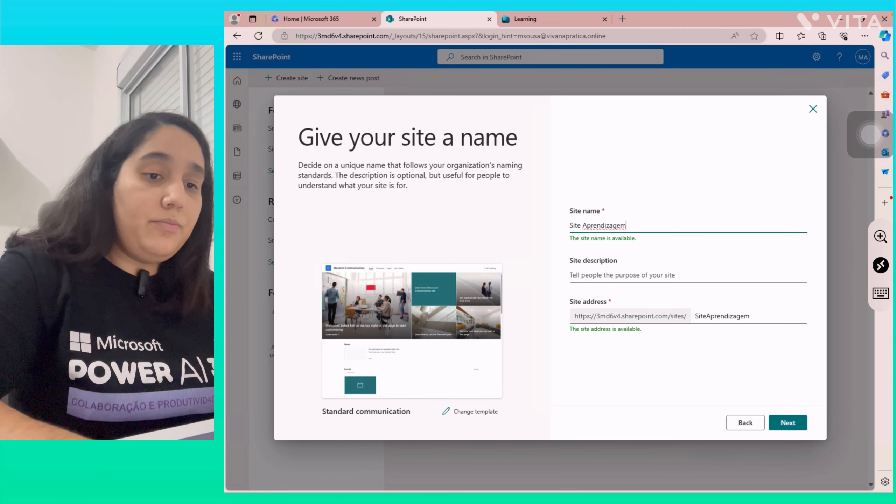
left_click(788, 423)
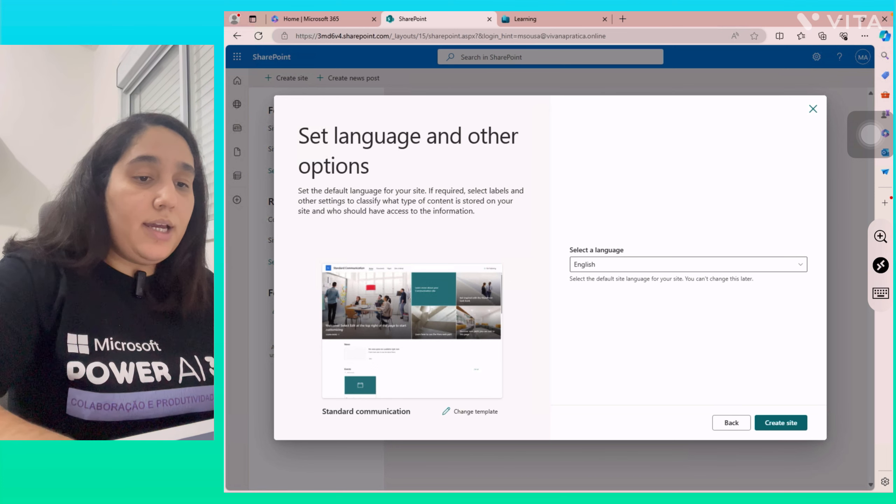
left_click(780, 423)
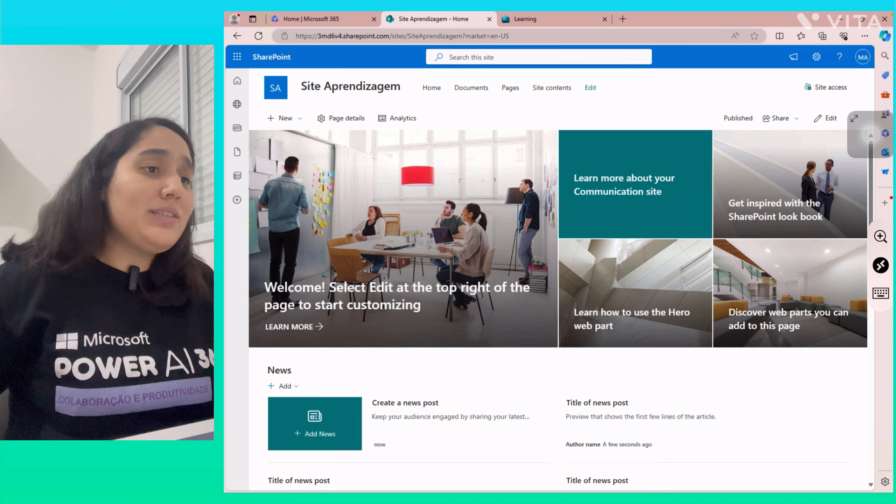
left_click(502, 41)
type("v")
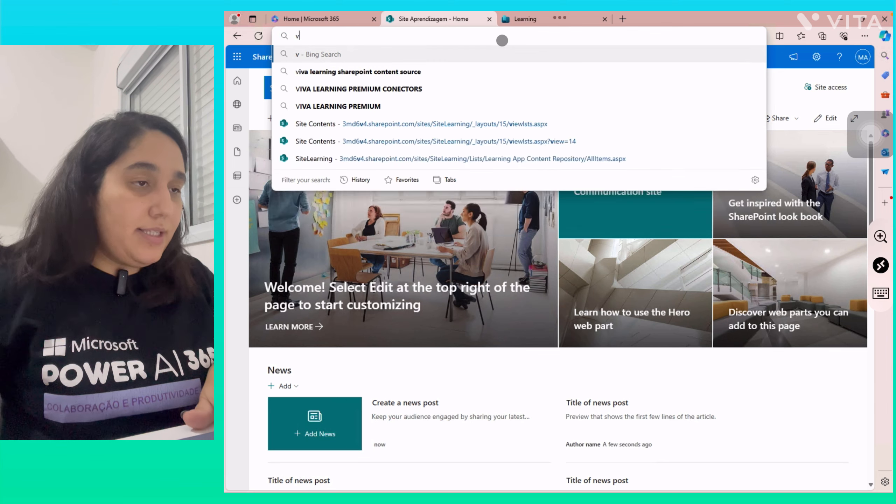
type("z")
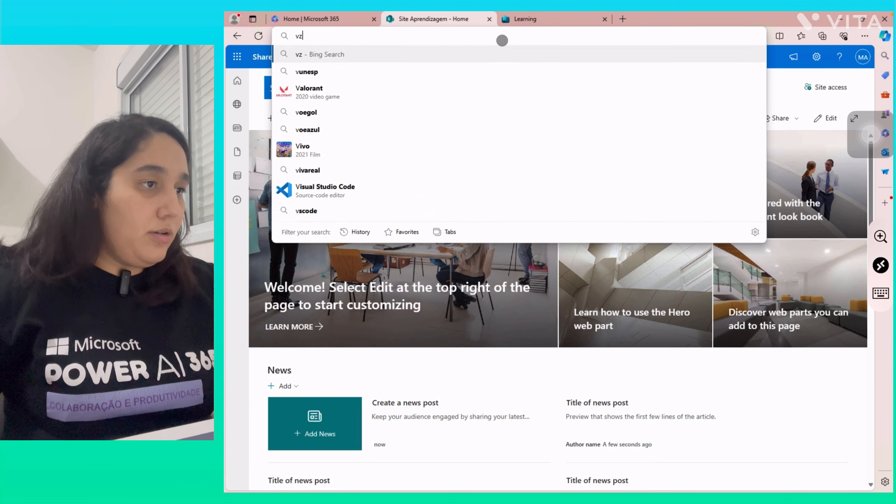
key("BackSpace")
key("BackSpace")
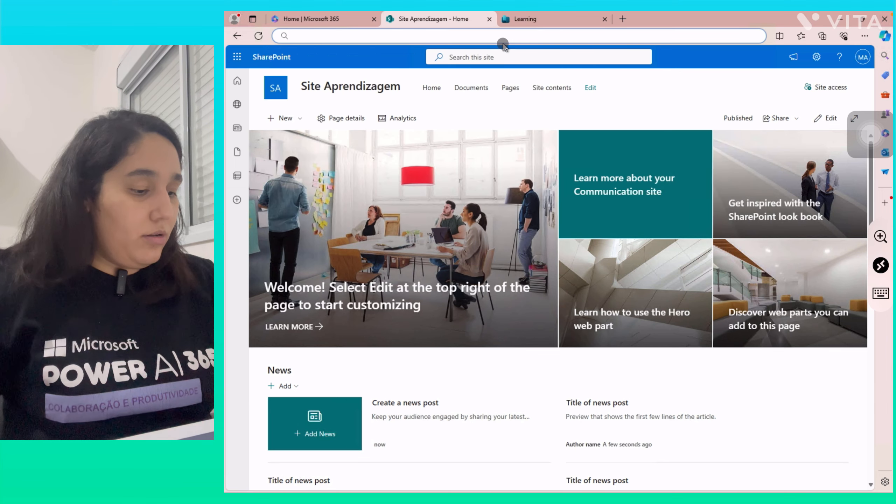
key("ctrl+z")
key("ctrl+z")
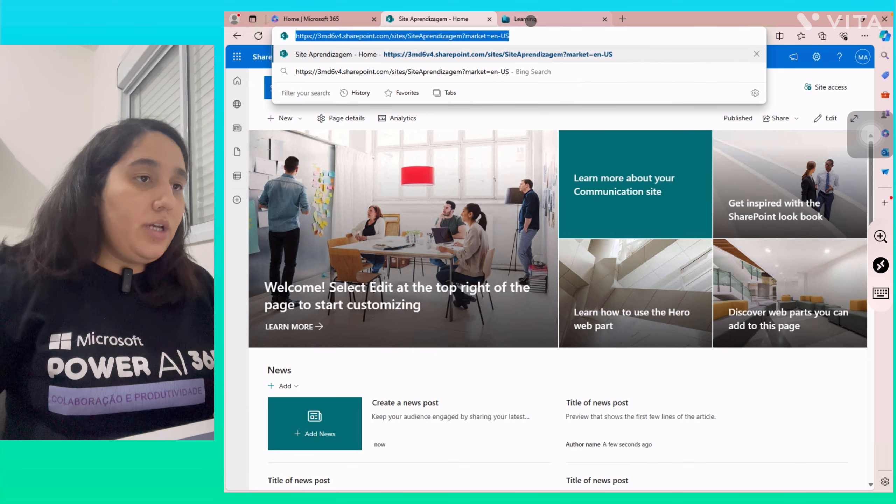
Switch to Viva Learning's Manage providers page and open the SharePoint provider's configuration for editing
left_click(532, 22)
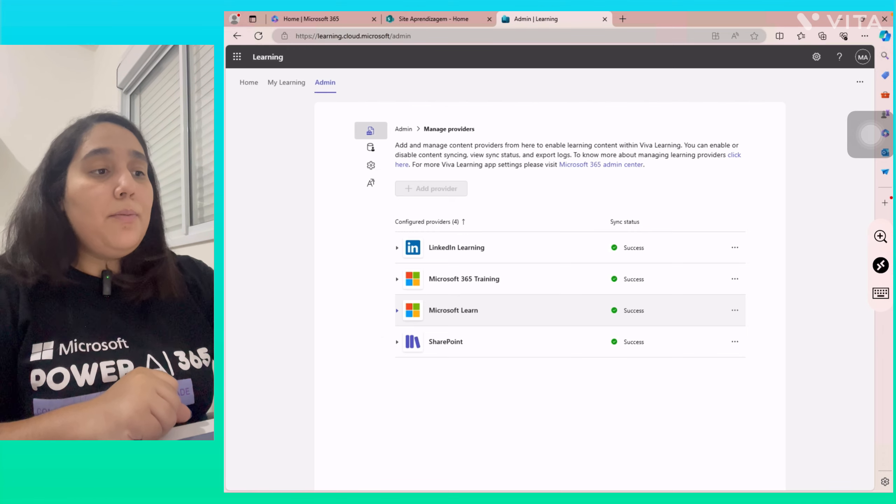
mouse_move(431, 188)
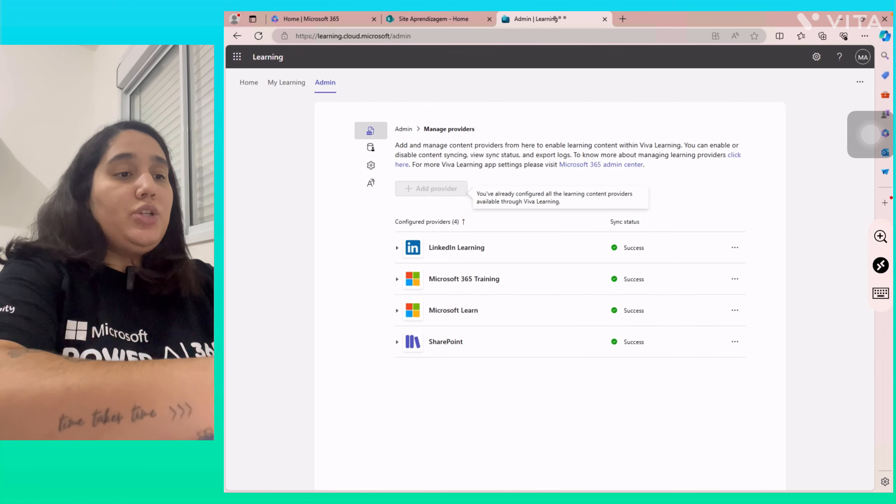
scroll(423, 206, "up", 5)
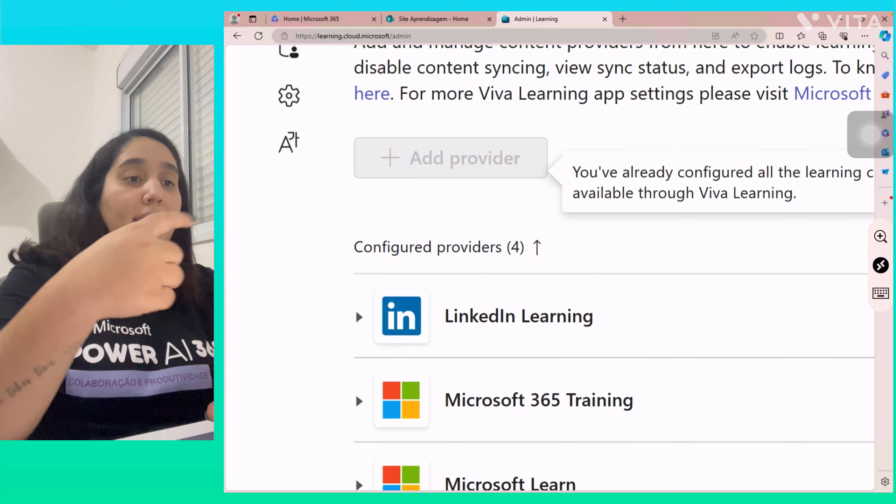
scroll(436, 219, "down", 5)
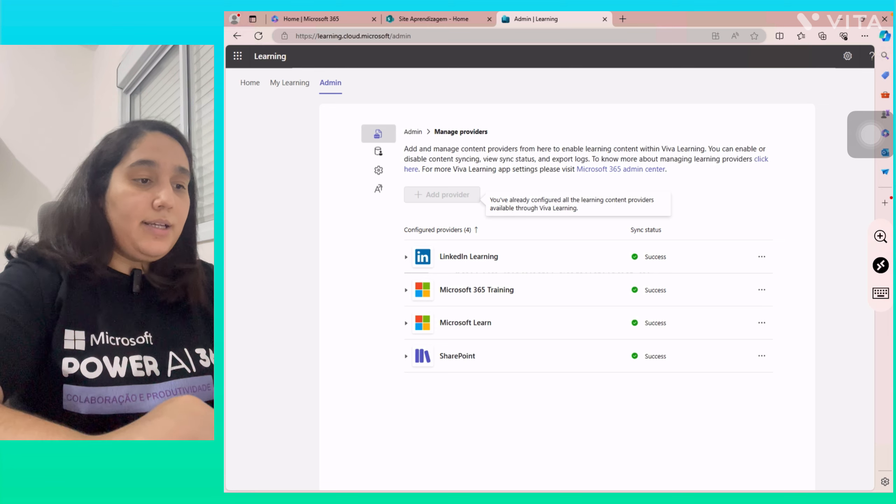
scroll(661, 409, "up", 5)
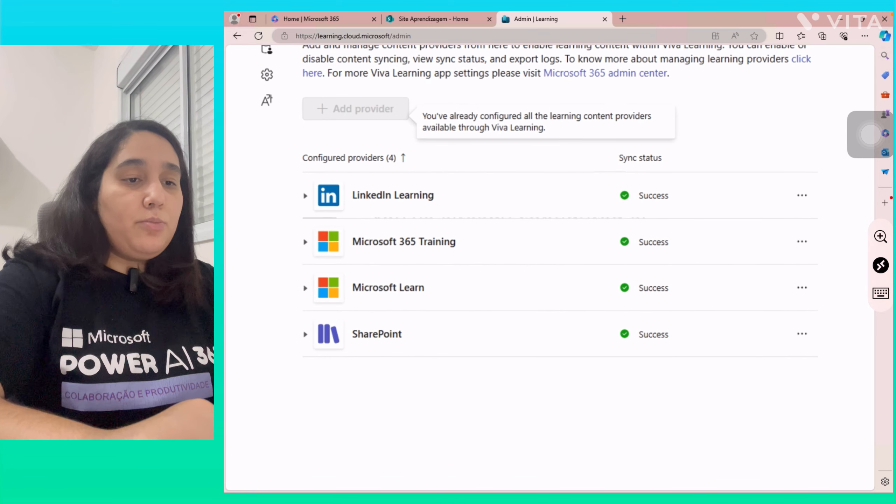
scroll(550, 268, "left", 5)
scroll(550, 268, "right", 4)
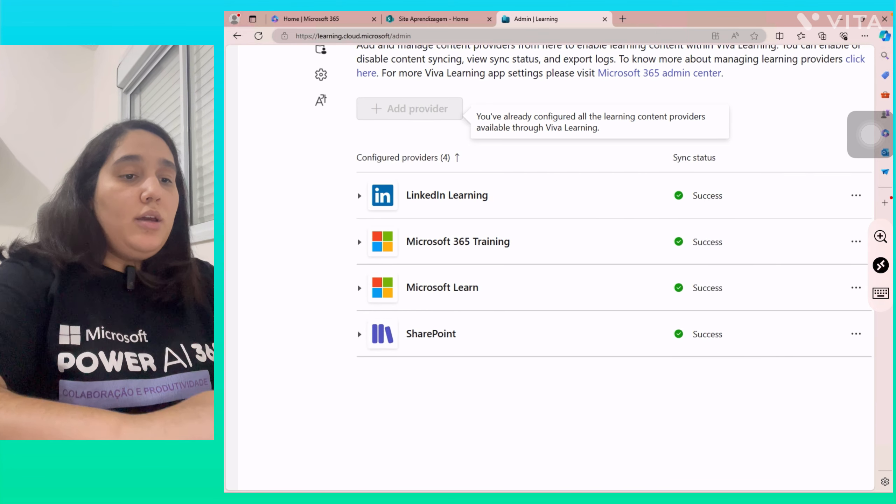
scroll(550, 268, "right", 2)
left_click(800, 333)
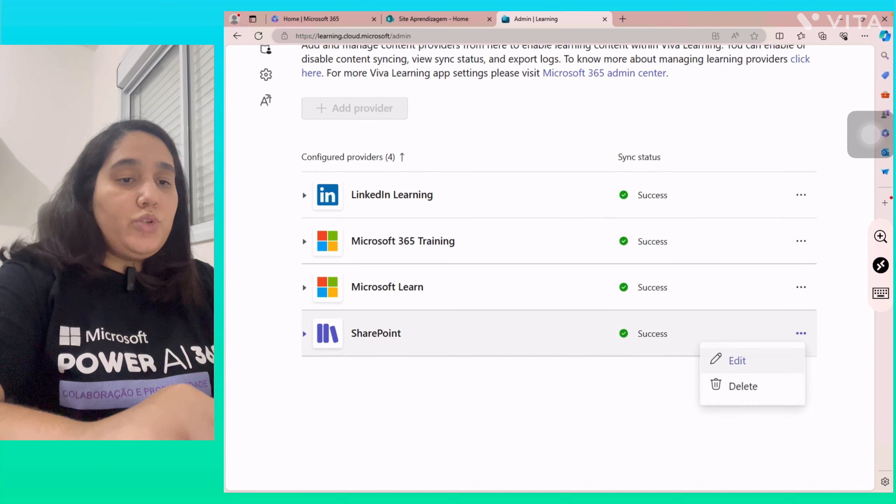
left_click(738, 361)
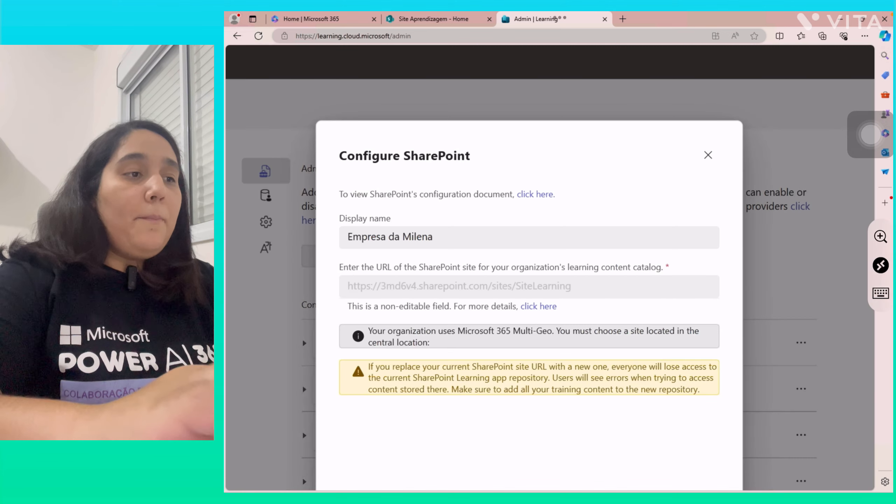
Review the display name and site URL in the SharePoint provider's configuration and save it
scroll(551, 268, "down", 1)
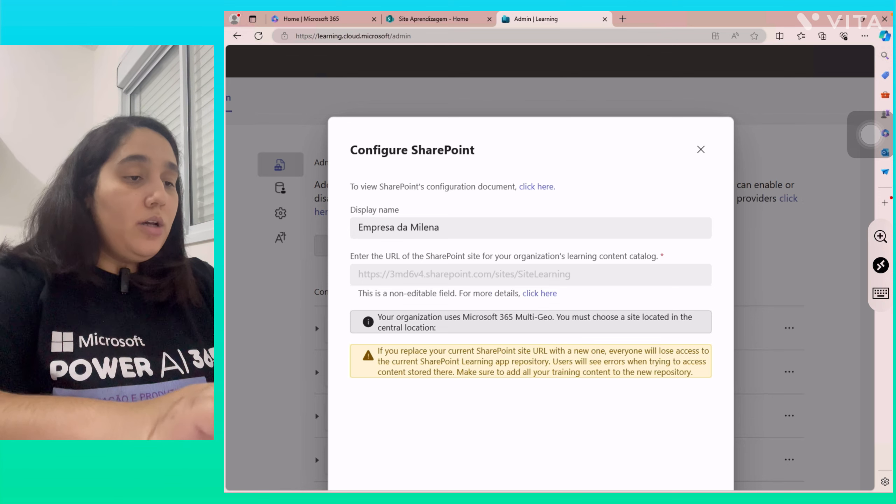
scroll(541, 267, "down", 1)
scroll(550, 268, "down", 1)
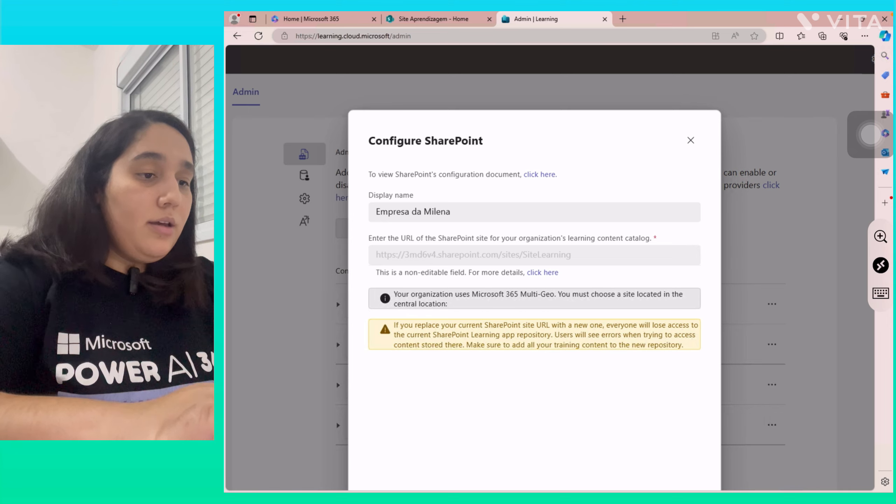
scroll(550, 268, "down", 1)
scroll(550, 267, "down", 2)
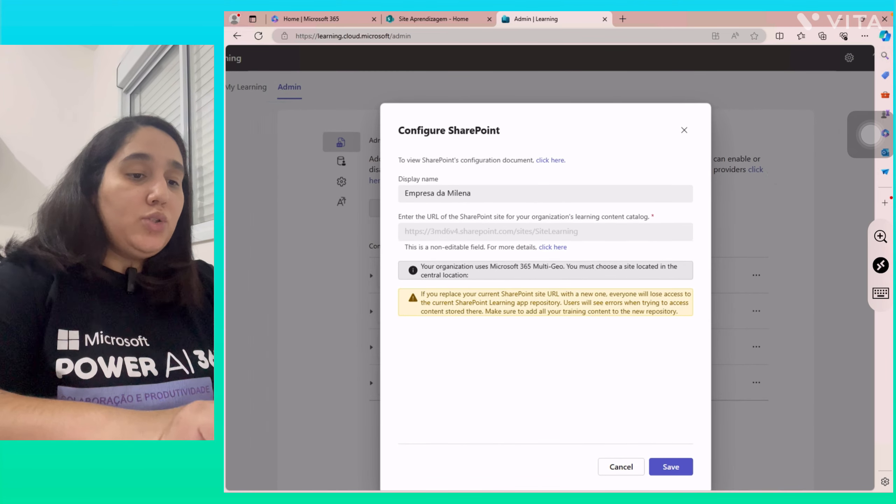
scroll(646, 487, "up", 5)
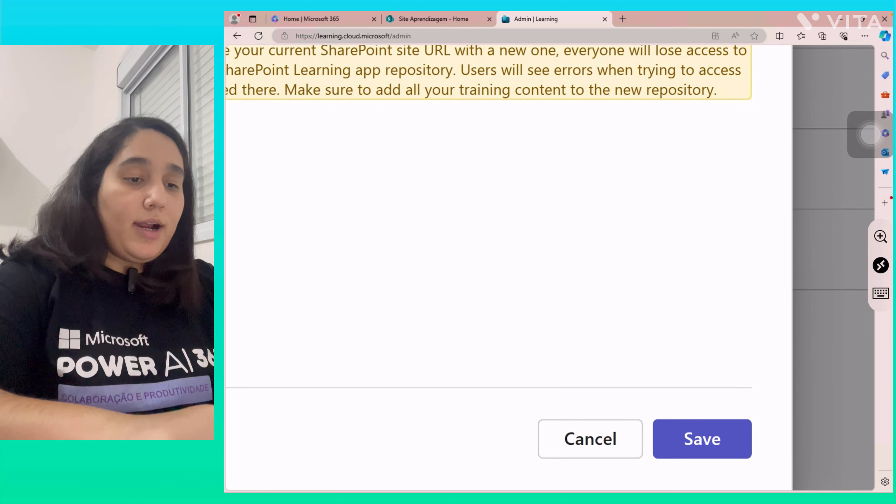
left_click(702, 439)
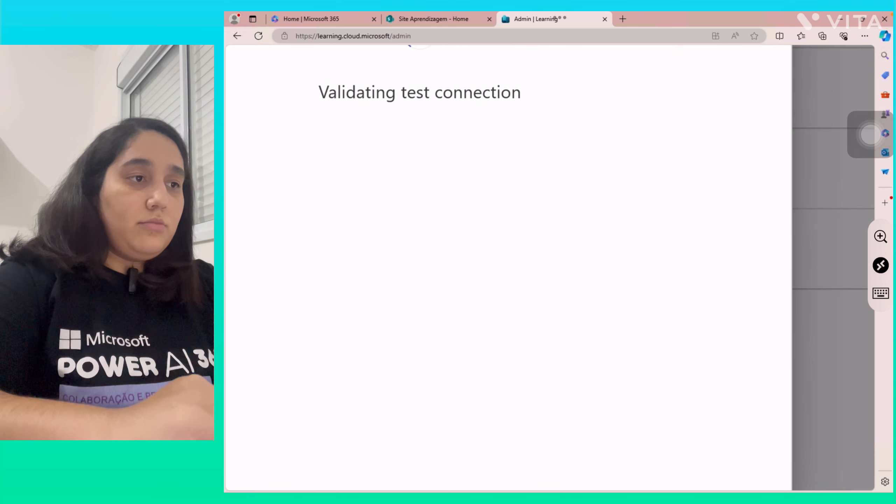
scroll(610, 409, "down", 5)
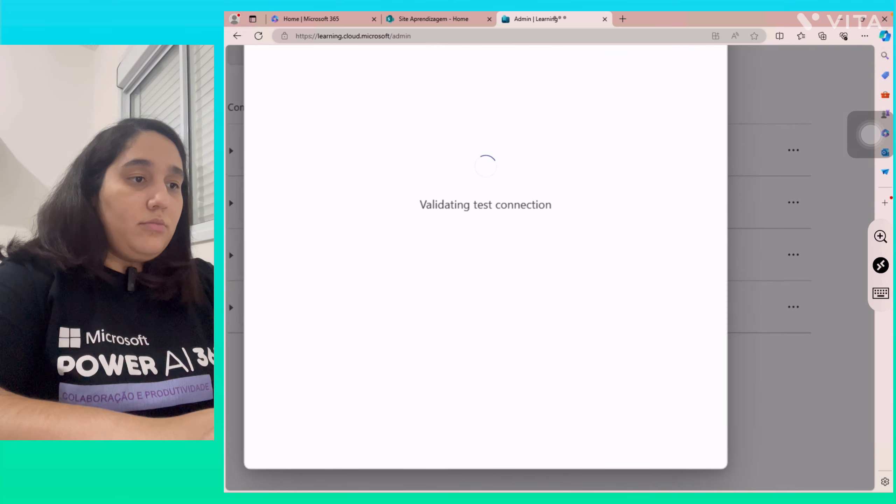
scroll(619, 404, "down", 4)
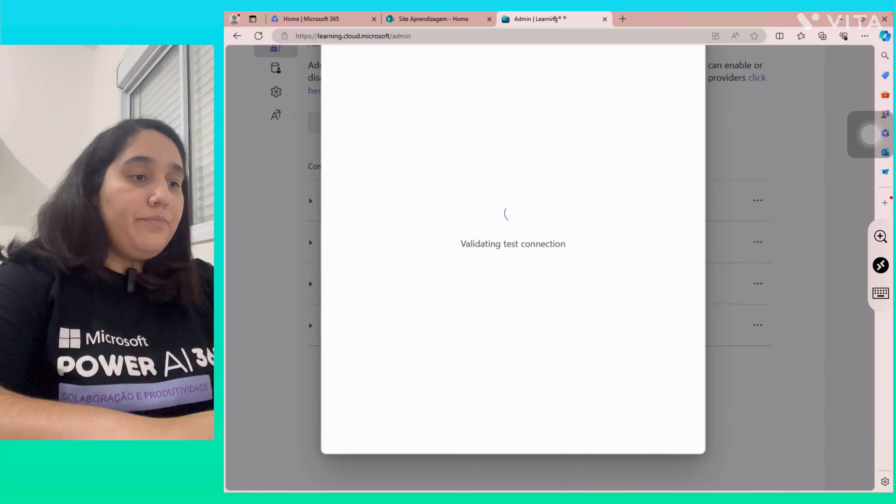
scroll(519, 282, "down", 3)
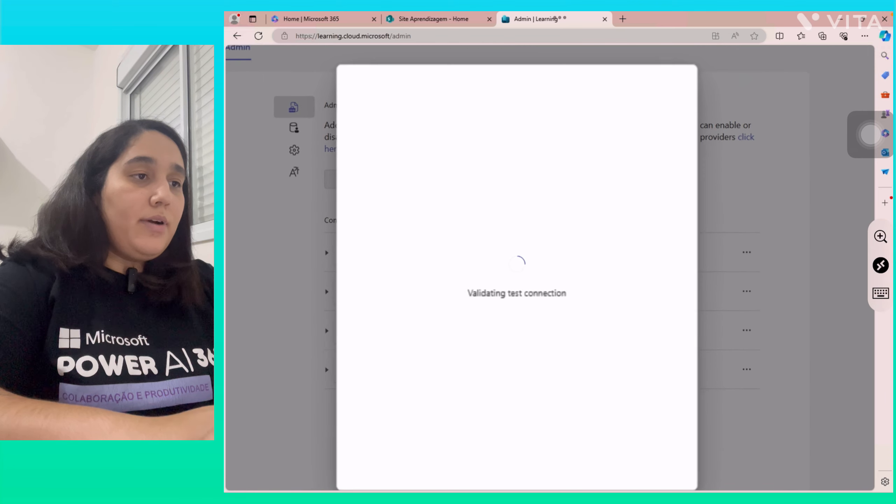
scroll(550, 268, "down", 3)
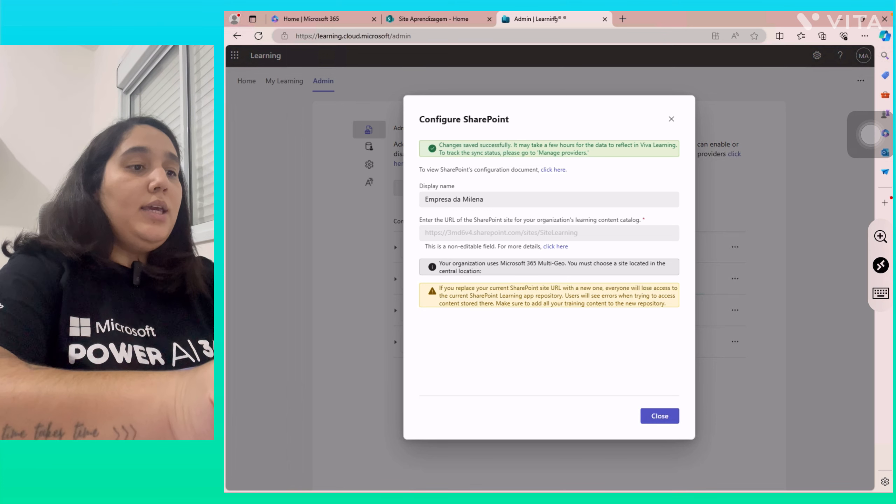
Review the SharePoint configuration's save confirmation, close it, and check the providers' sync status on the Manage providers page
scroll(552, 194, "up", 5)
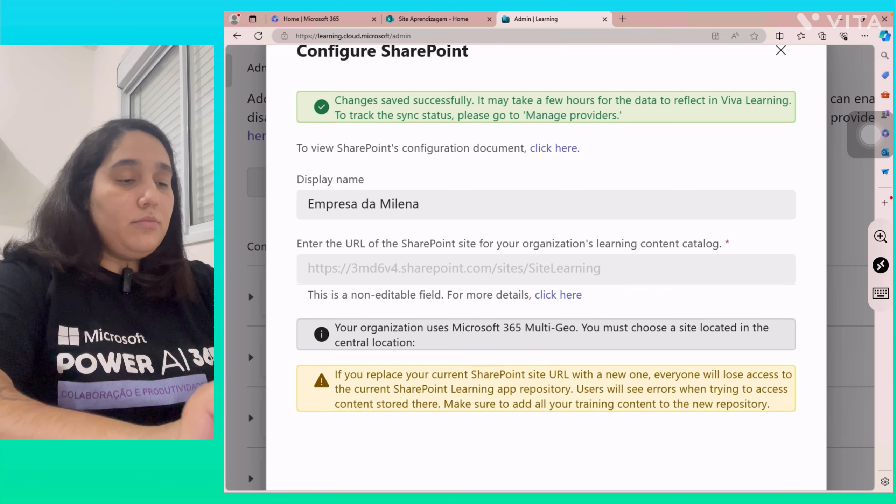
scroll(538, 300, "down", 2)
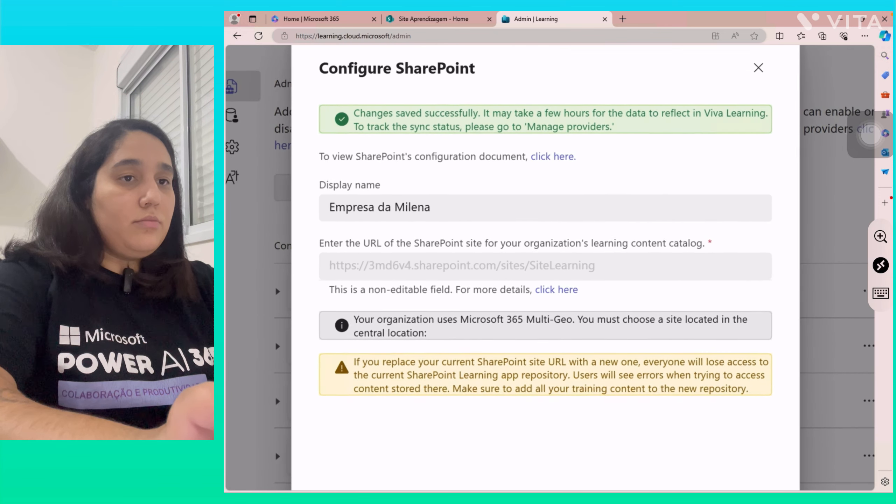
left_click(269, 276)
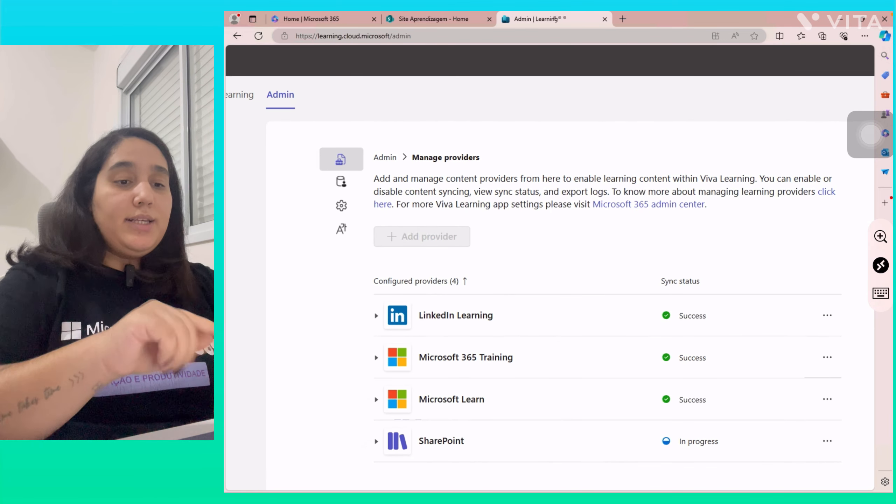
scroll(550, 267, "down", 3)
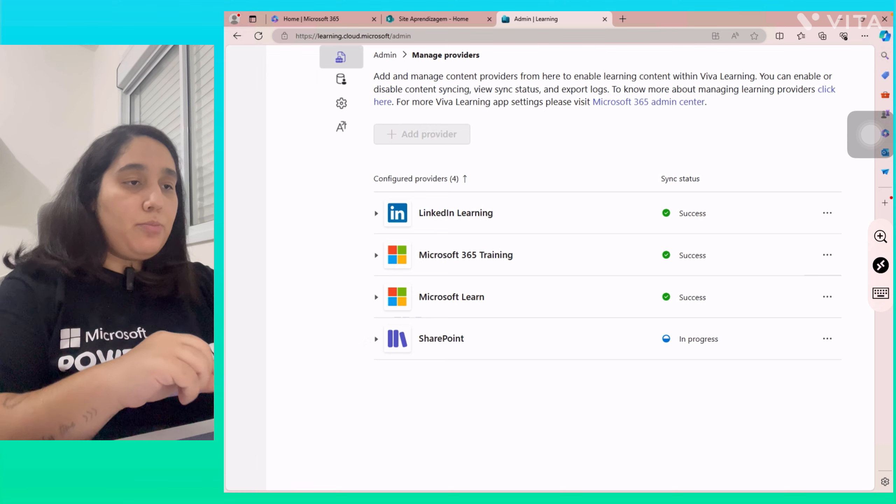
Switch to SharePoint and open the site contents of the SiteLearning site from its start page
key("ctrl+shift+Tab")
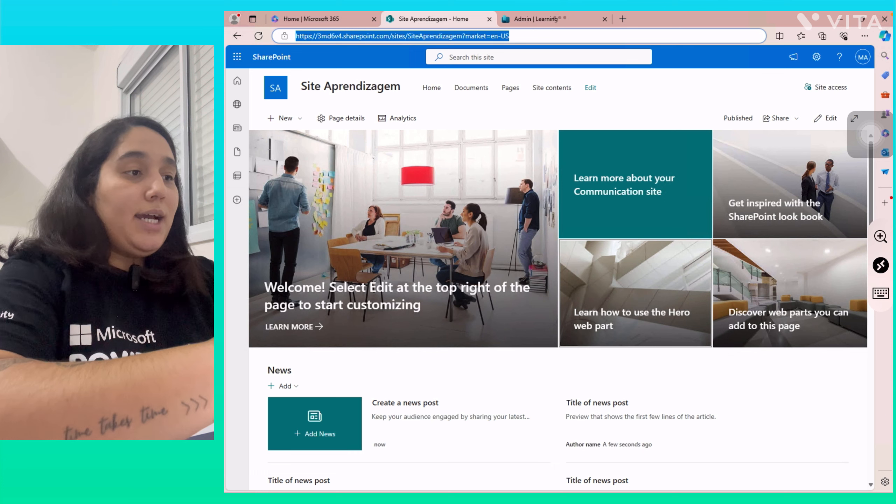
left_click(271, 57)
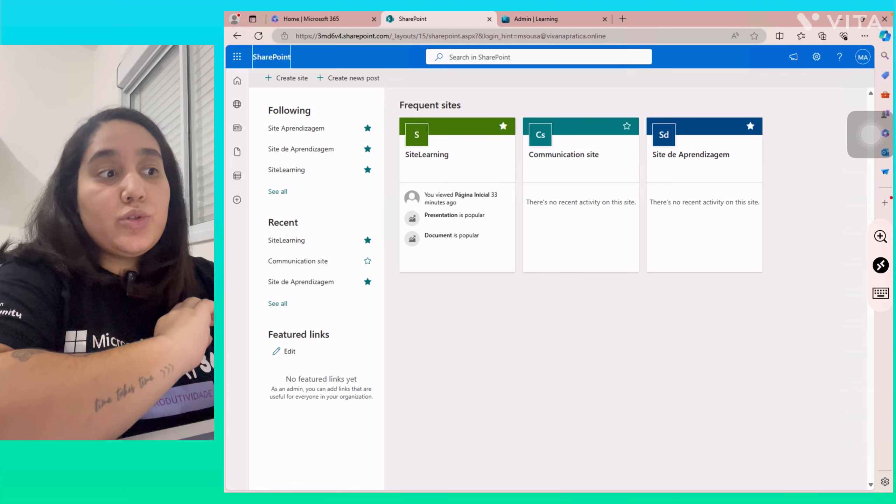
left_click(428, 155)
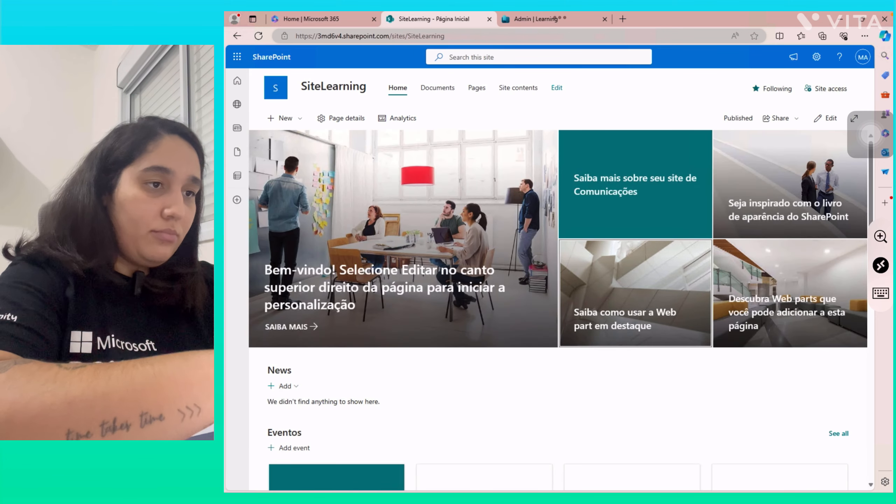
left_click(518, 88)
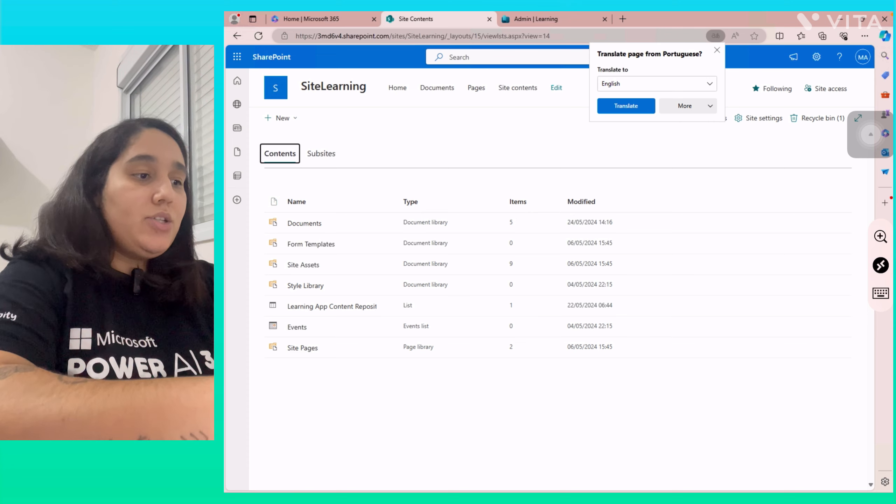
Examine the SiteLearning site contents and open the Learning App Content Repository list
scroll(317, 328, "up", 2)
scroll(317, 328, "up", 1)
scroll(317, 328, "down", 3)
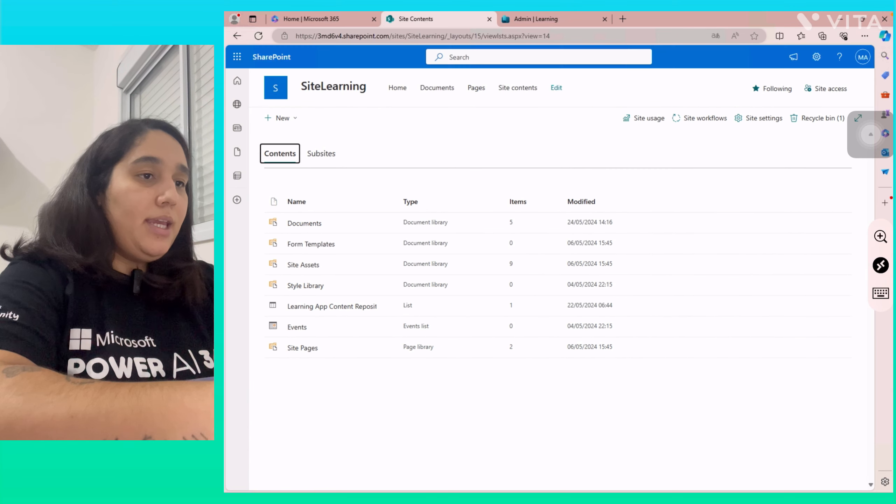
scroll(317, 328, "up", 1)
scroll(550, 267, "up", 5)
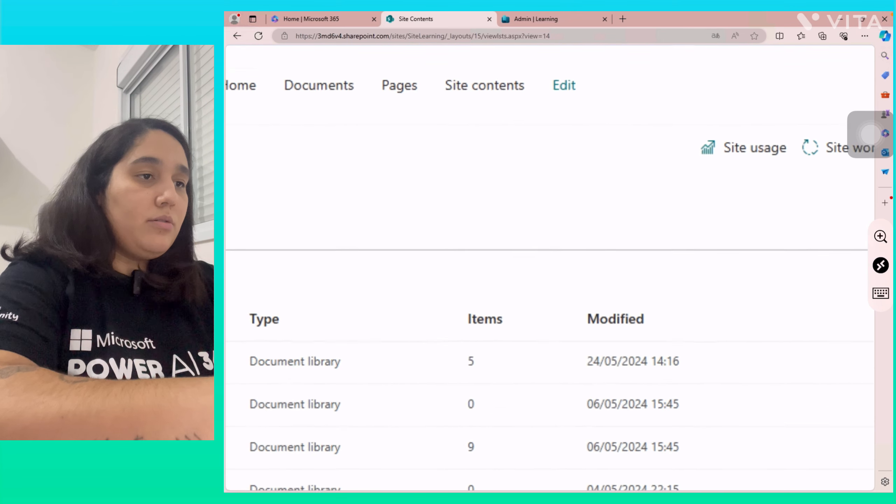
scroll(550, 268, "up", 2)
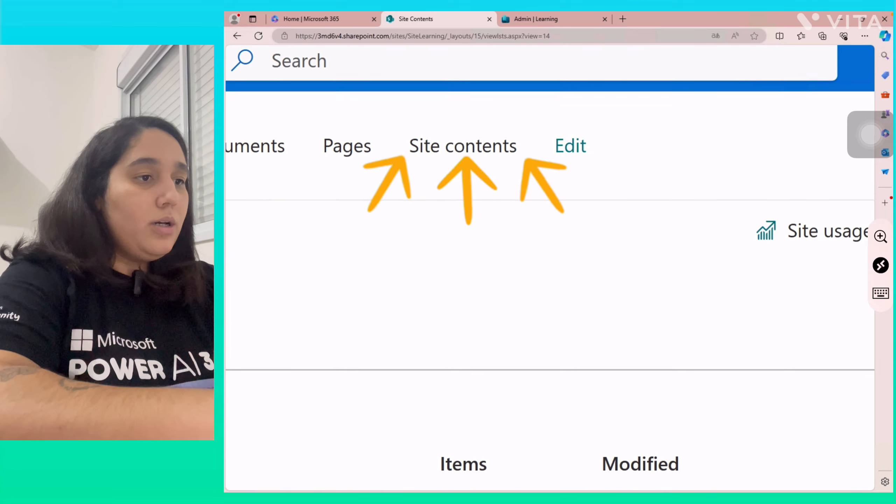
scroll(550, 267, "down", 5)
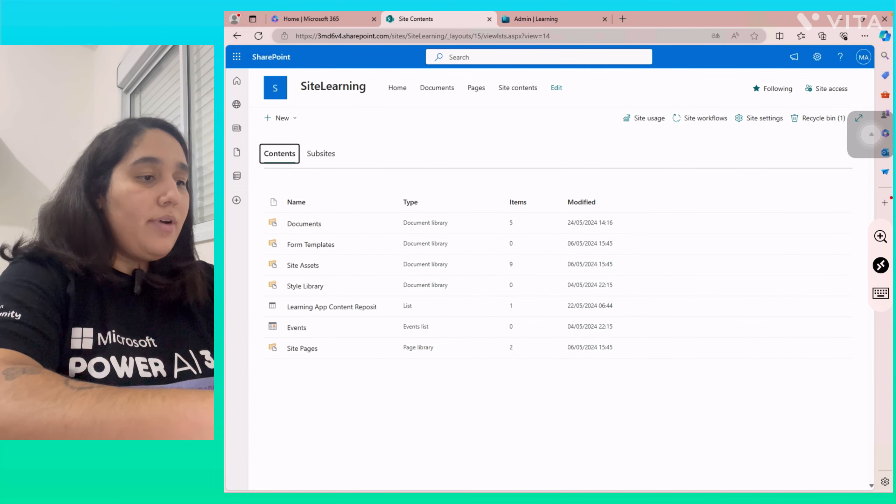
scroll(287, 298, "up", 5)
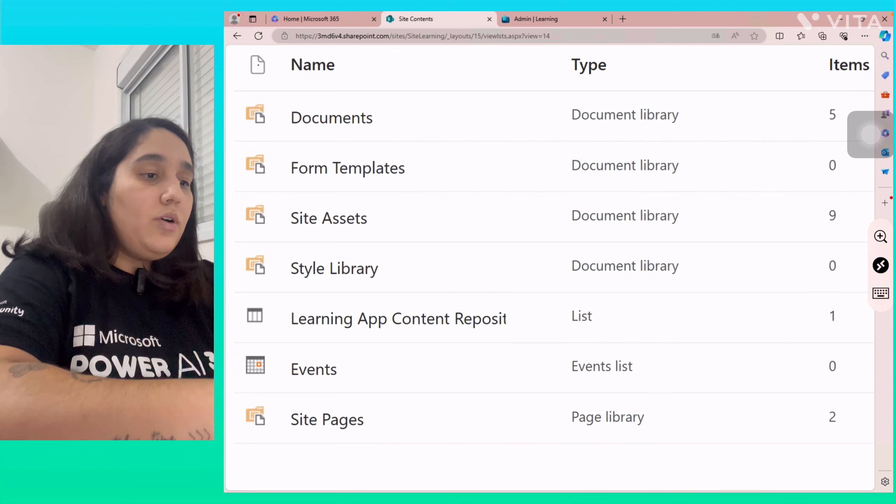
left_click(398, 318)
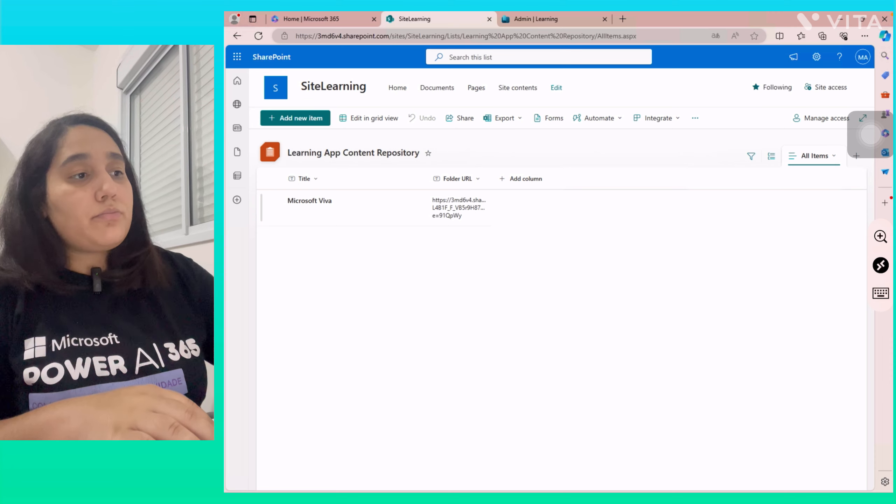
Add an item titled "RH" to the Learning App Content Repository, using a saved SharePoint link as its Folder URL, and save it
left_click(295, 117)
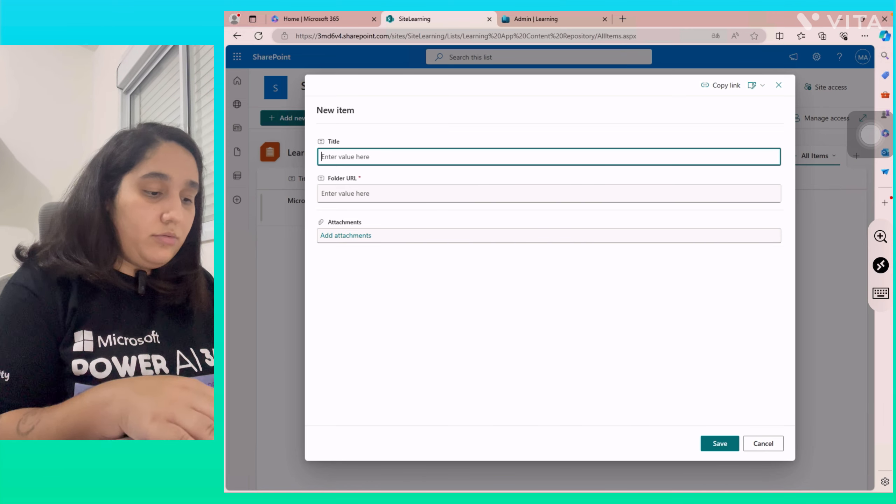
type("rh")
key("BackSpace")
key("BackSpace")
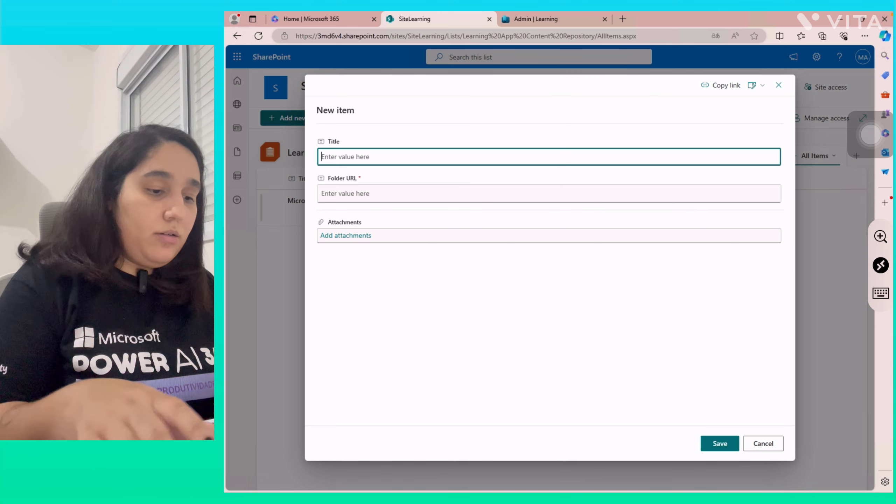
type("RH")
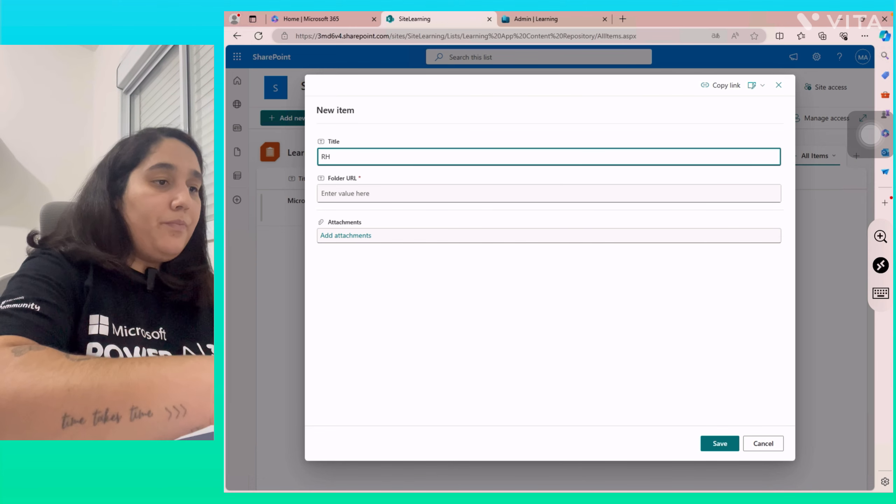
left_click(388, 194)
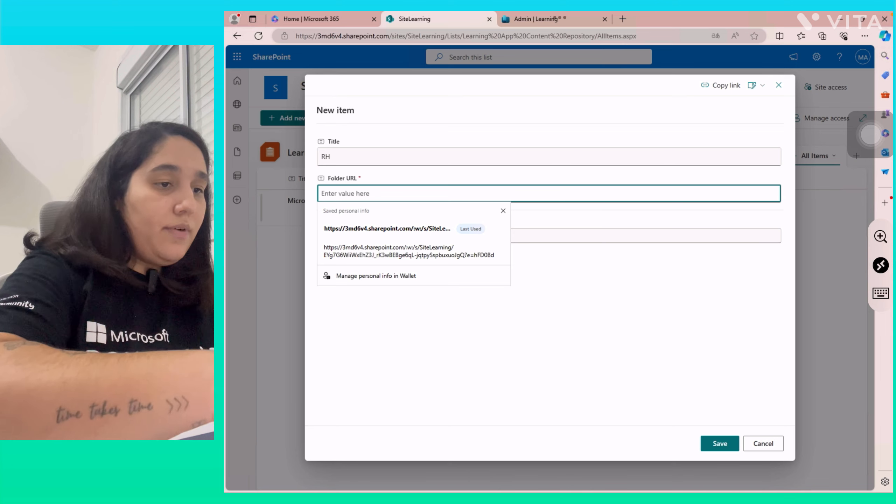
left_click(387, 229)
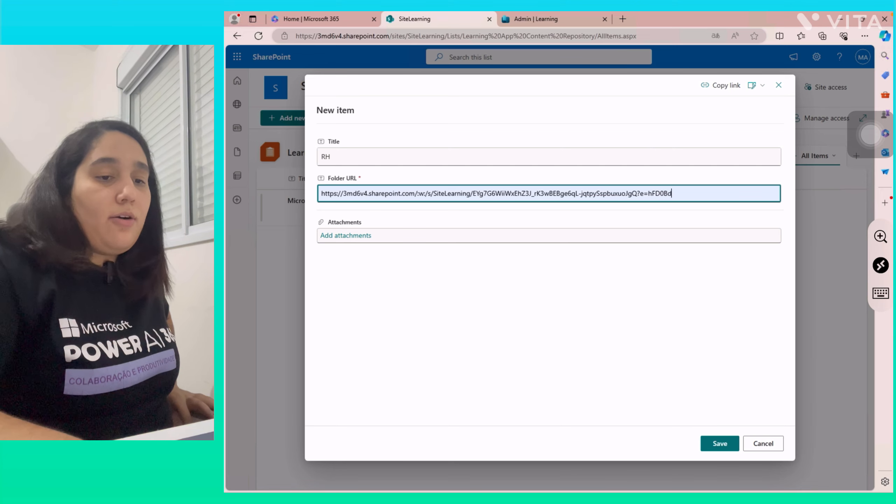
left_click(720, 443)
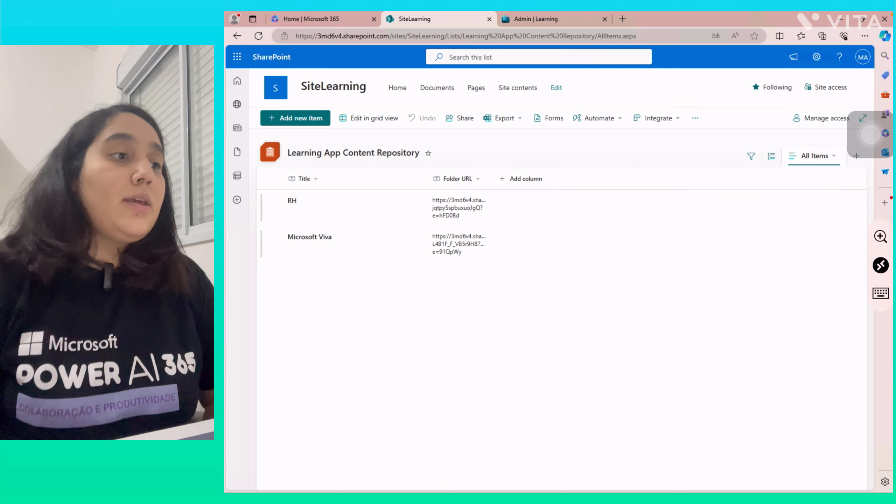
Look inside the Microsoft Azure folder in the SiteLearning Documents library and return to the library
left_click(437, 87)
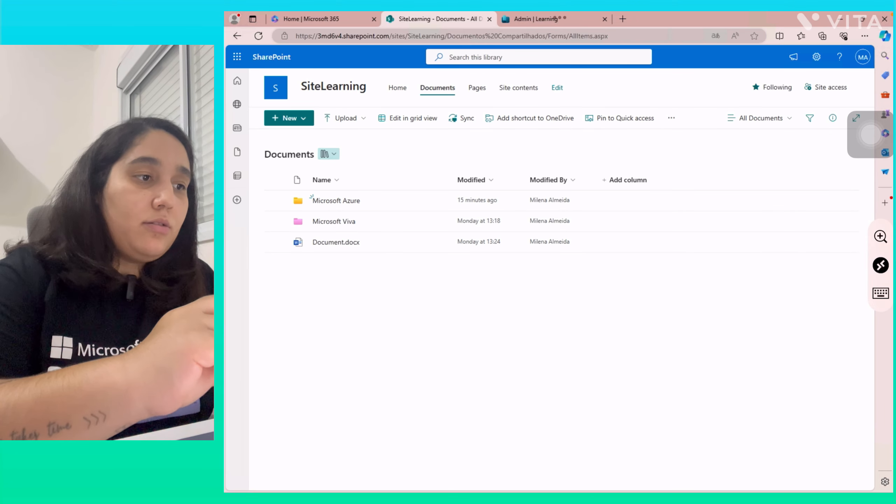
left_click(335, 201)
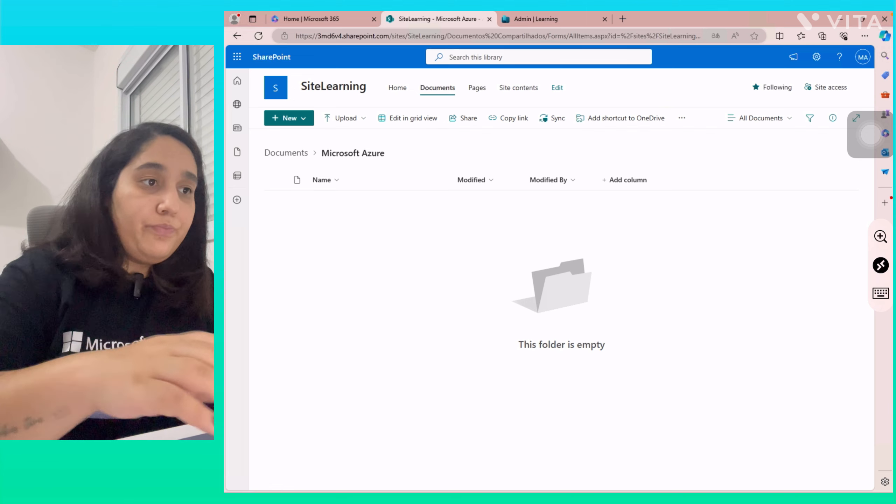
left_click(437, 88)
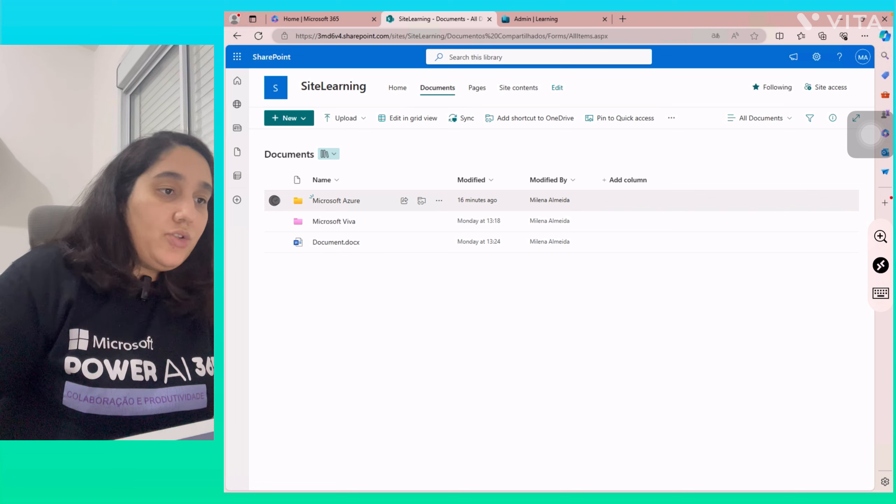
Open the access management of the Microsoft Azure folder and start granting access to it
left_click(275, 200)
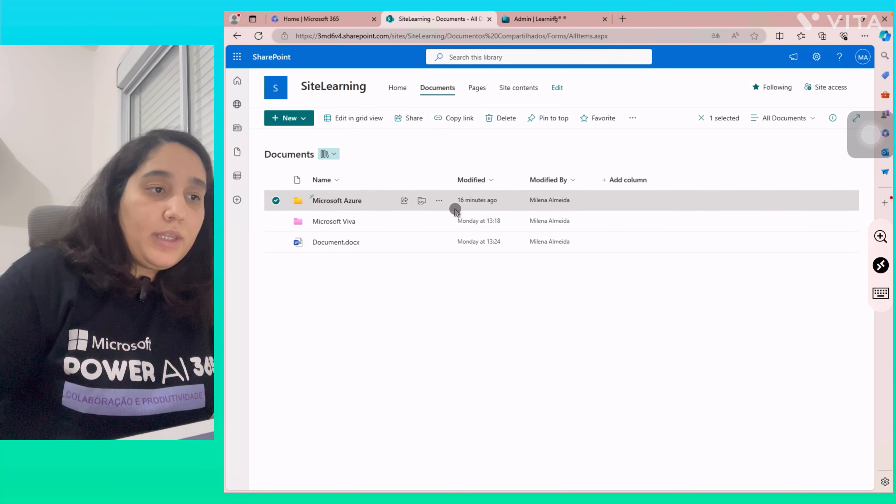
left_click(439, 202)
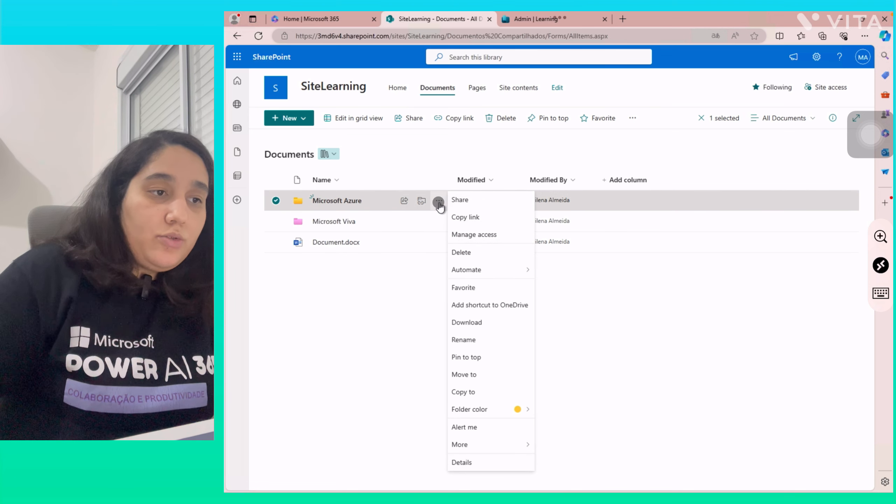
left_click(473, 235)
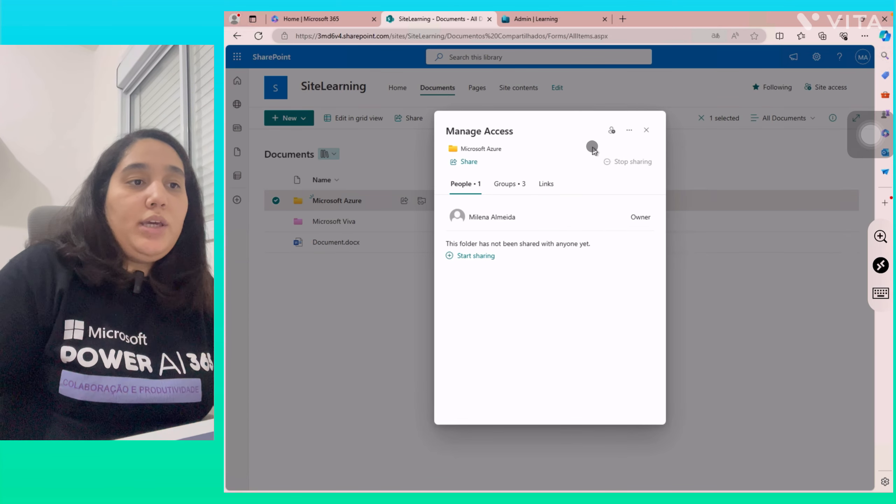
left_click(611, 130)
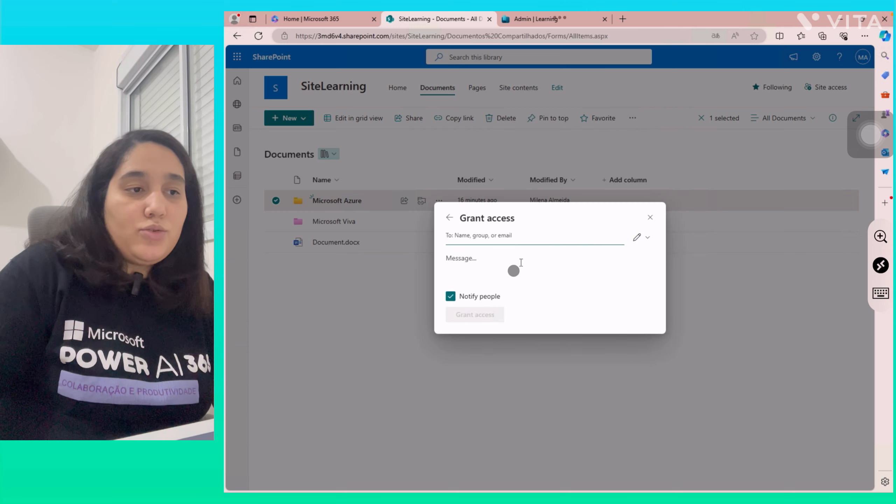
Examine the suggested people and groups that can be given access to the Microsoft Azure folder
left_click(514, 241)
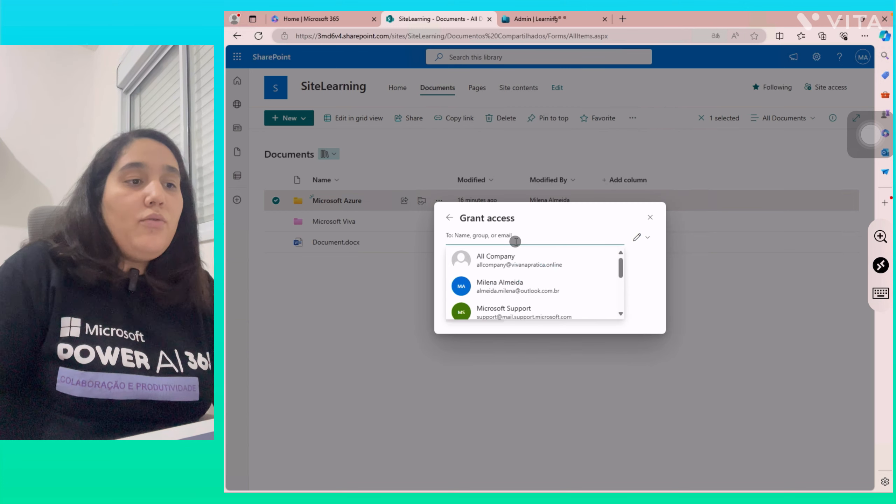
scroll(538, 282, "down", 2)
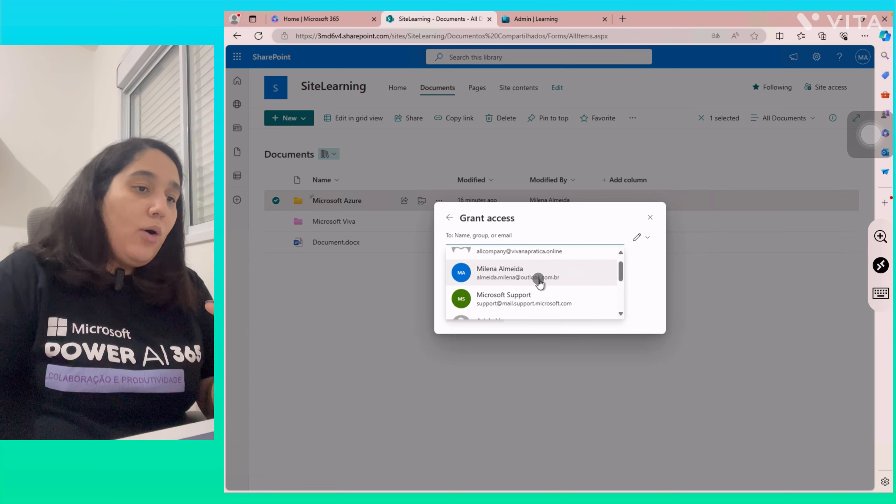
scroll(540, 283, "down", 3)
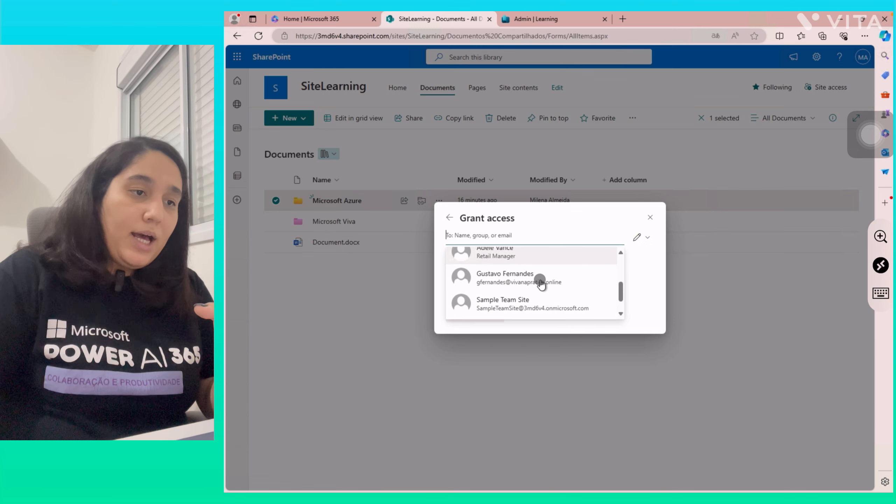
scroll(542, 284, "up", 5)
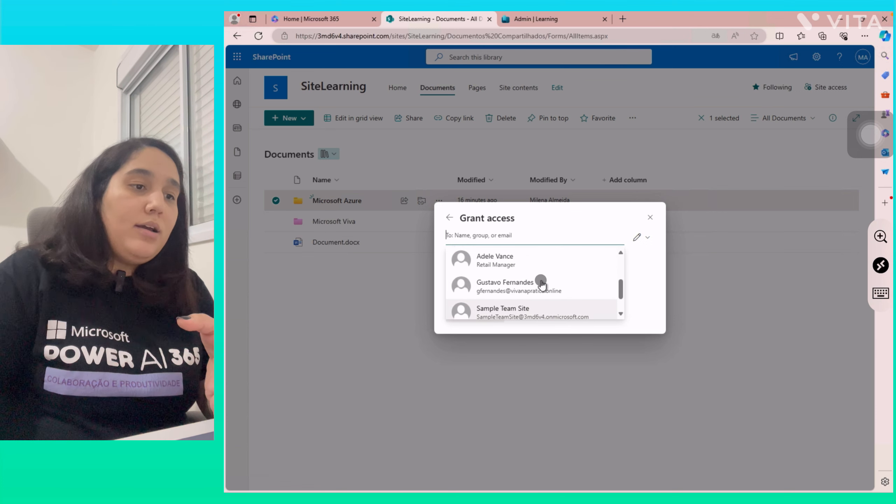
scroll(542, 283, "down", 3)
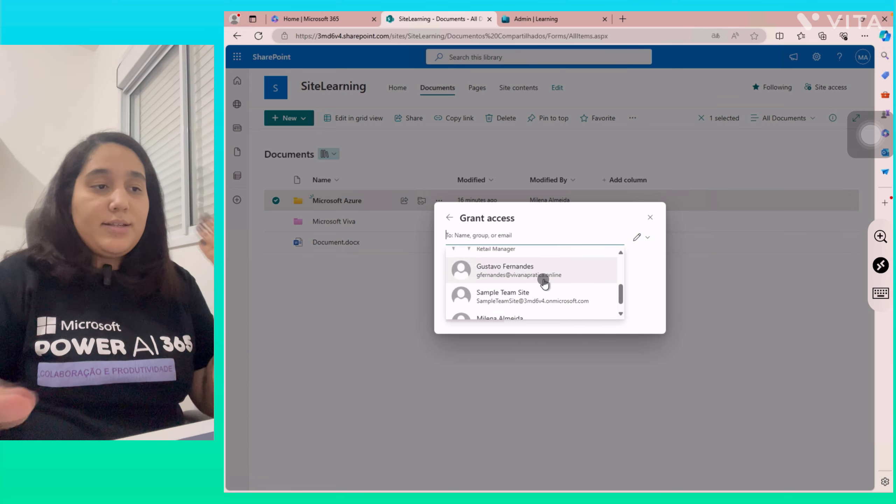
scroll(542, 283, "down", 1)
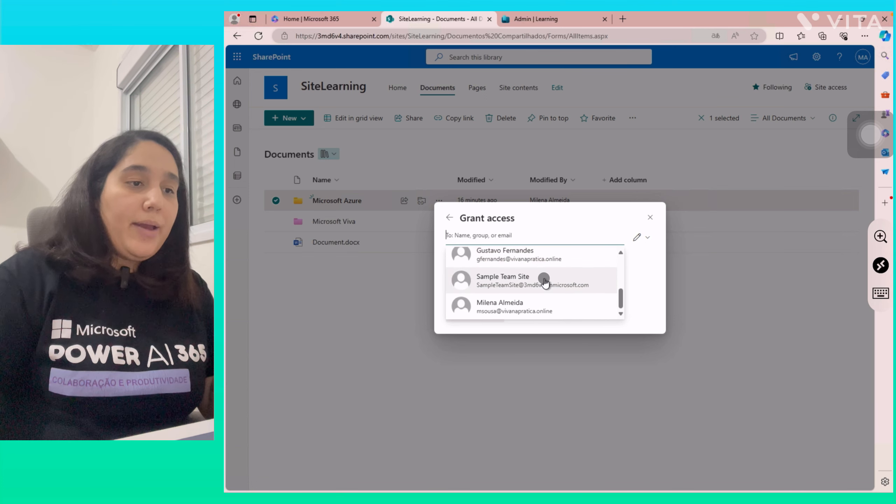
scroll(543, 284, "up", 3)
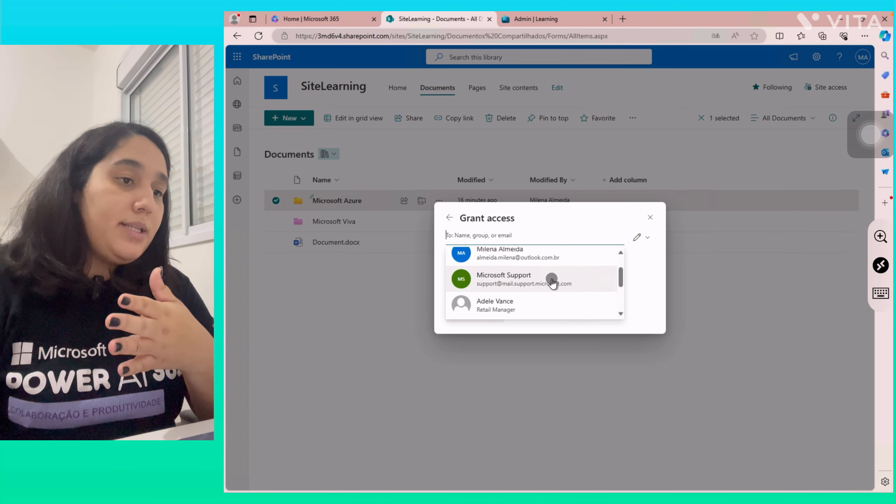
scroll(552, 282, "down", 2)
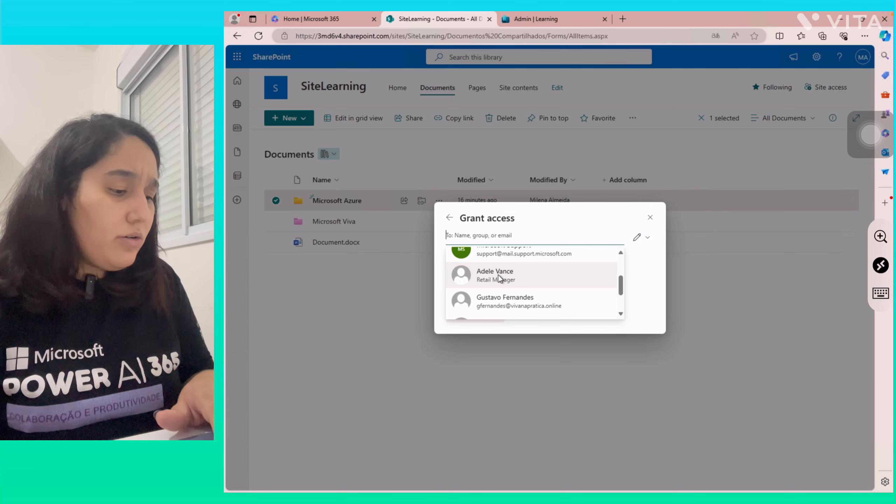
Grant the group "Membros de Mark 8 Project Team" access to the Microsoft Azure folder without notifying people
type("MAR")
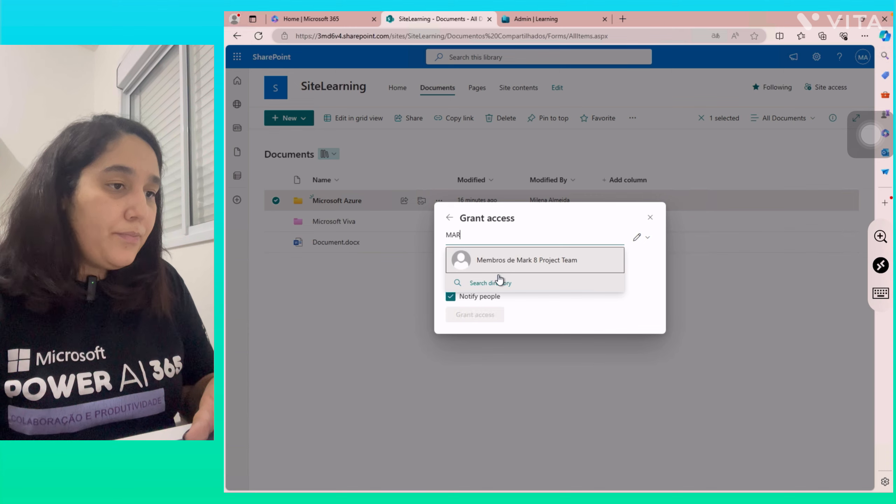
key("Return")
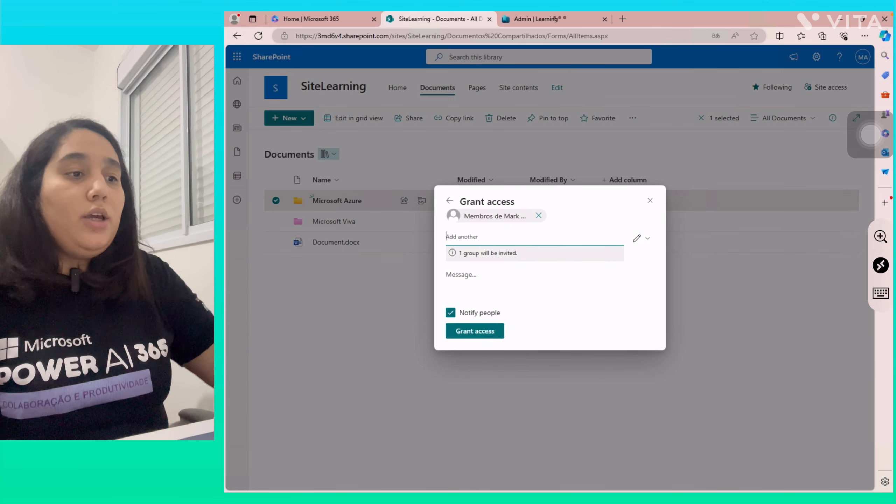
left_click(451, 312)
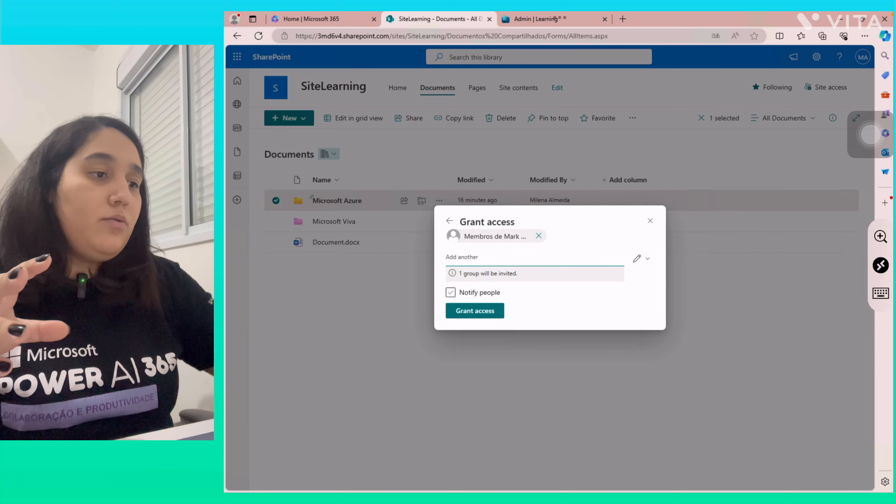
left_click(455, 311)
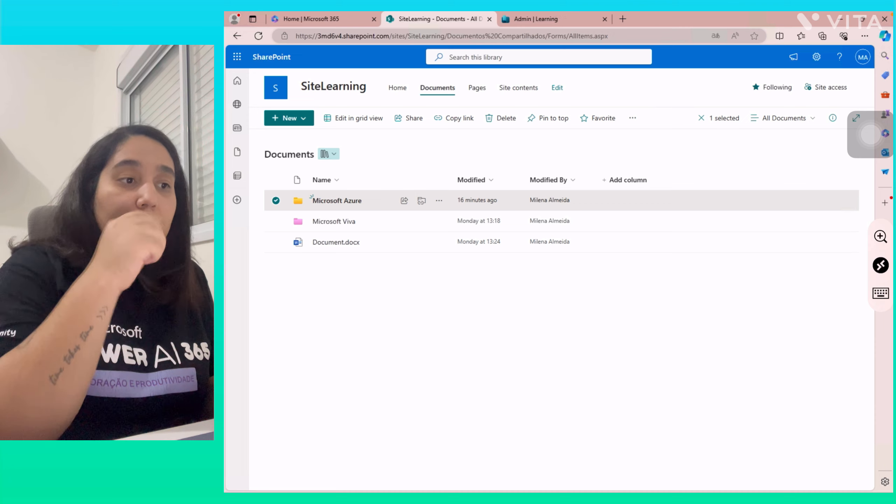
Copy a link to the Microsoft Azure folder that lets people in MSFT edit, blocking the site's clipboard viewing request
left_click(439, 201)
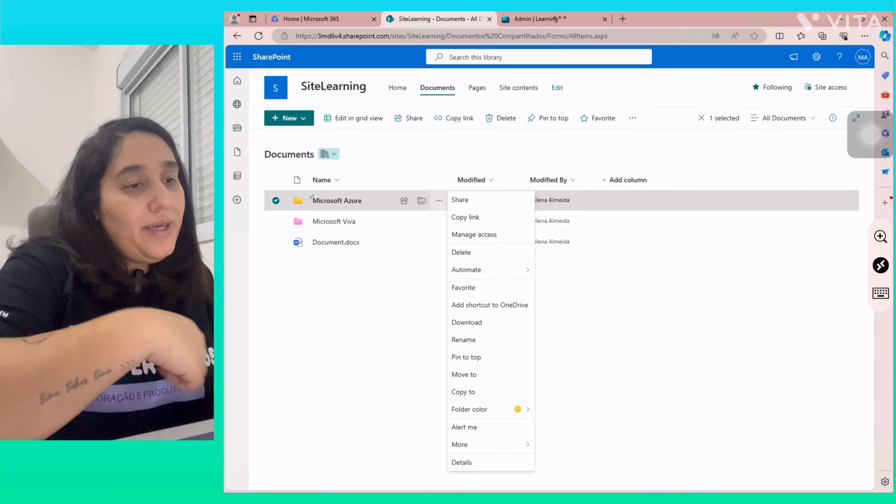
left_click(465, 216)
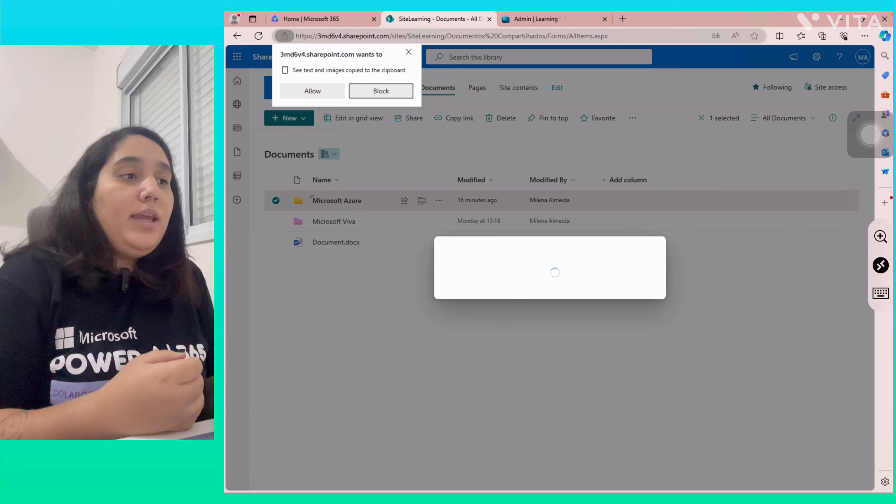
left_click(381, 91)
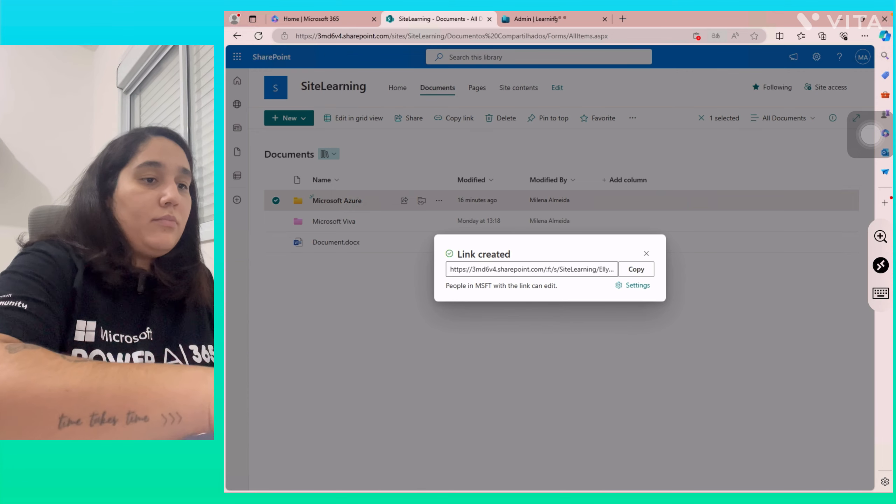
left_click(637, 285)
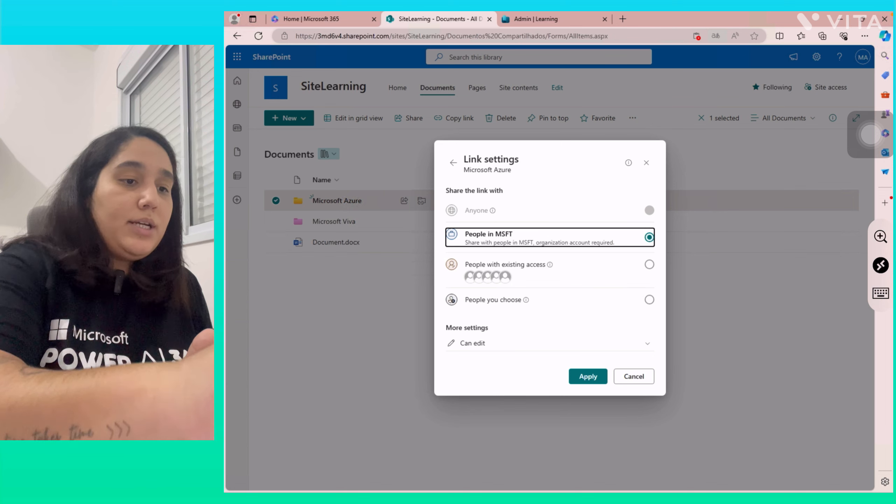
left_click(588, 377)
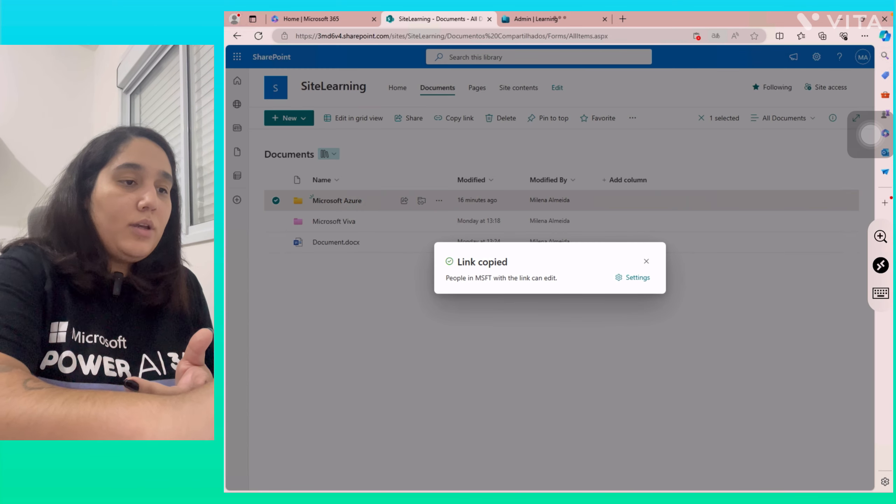
left_click(646, 261)
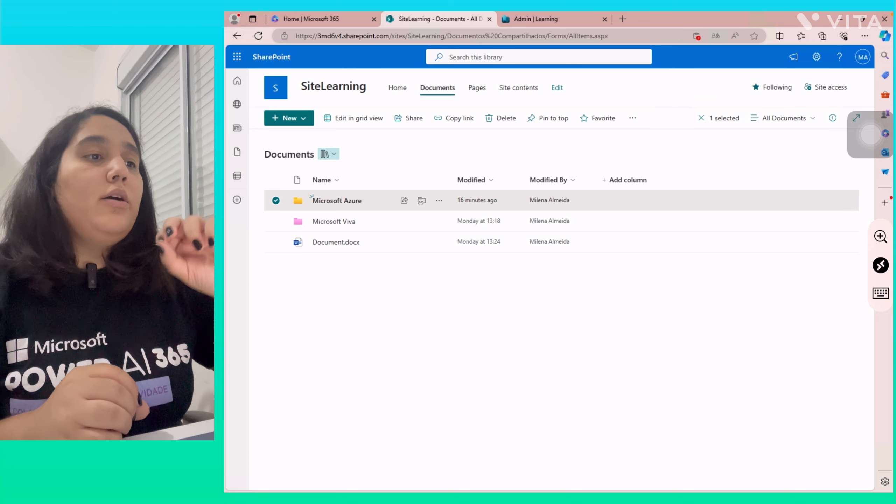
Open the Learning App Content Repository list from the SiteLearning site contents
scroll(507, 85, "up", 5)
scroll(522, 91, "up", 1)
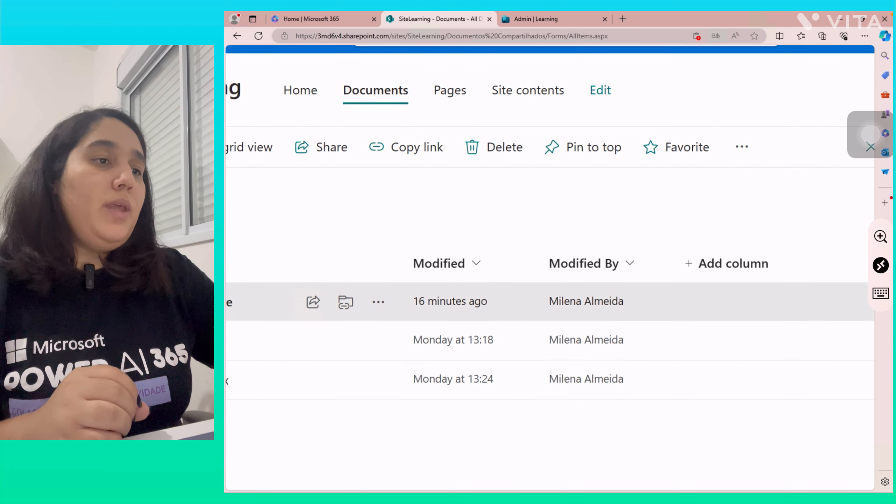
scroll(522, 90, "down", 6)
left_click(522, 90)
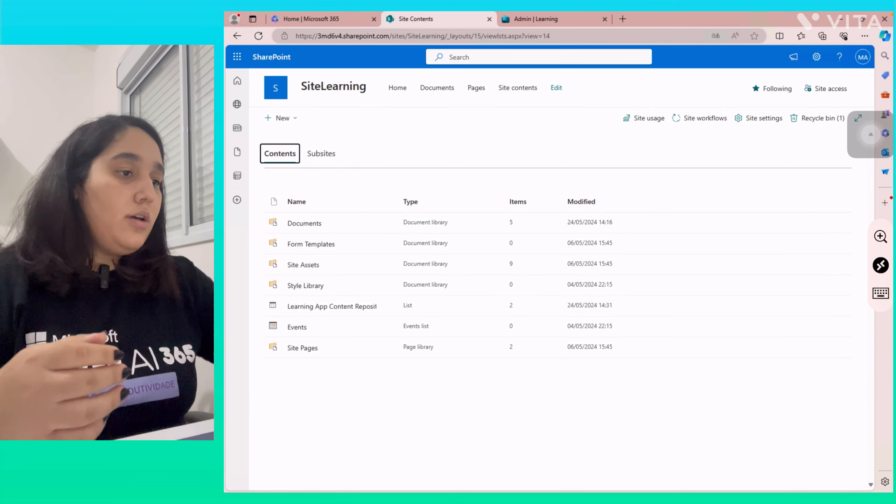
scroll(293, 302, "up", 6)
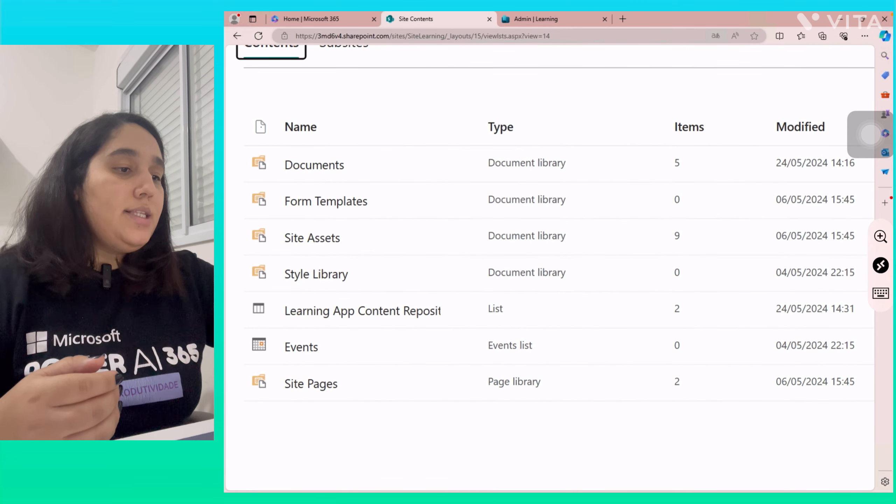
left_click(363, 311)
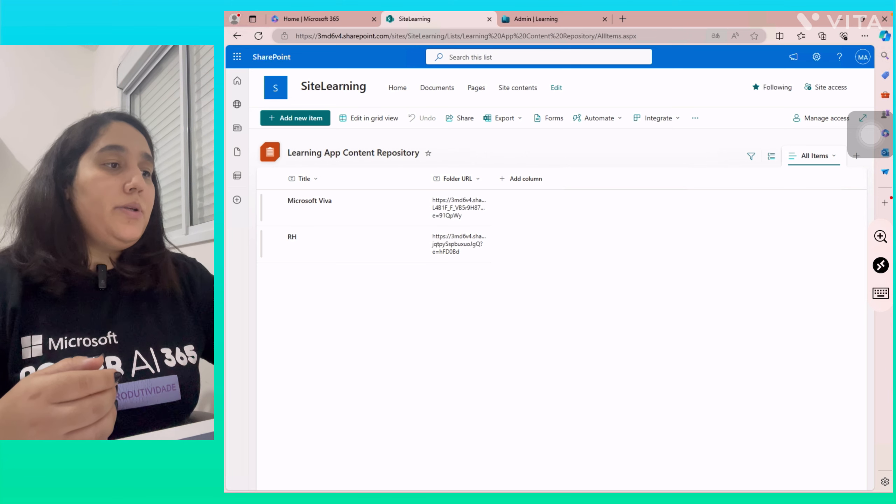
Add an item titled "Microsoft Azure" to the list with the copied folder link as its Folder URL, and save it
left_click(296, 118)
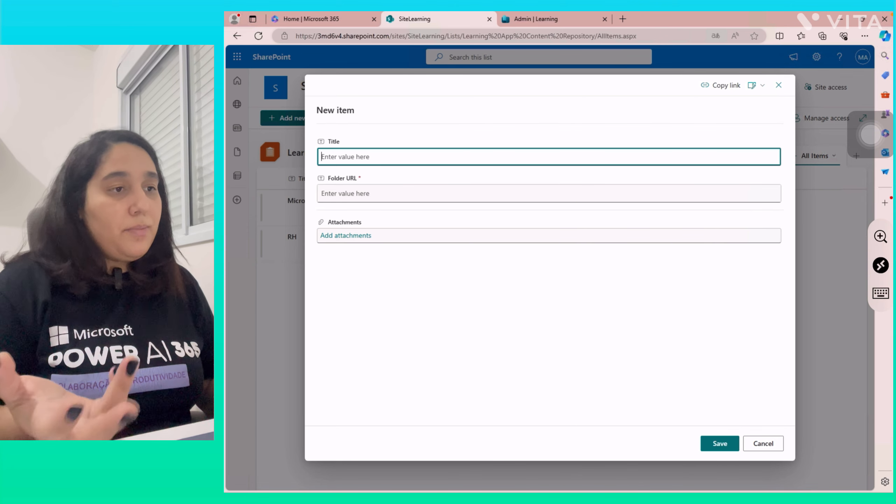
type("Mi")
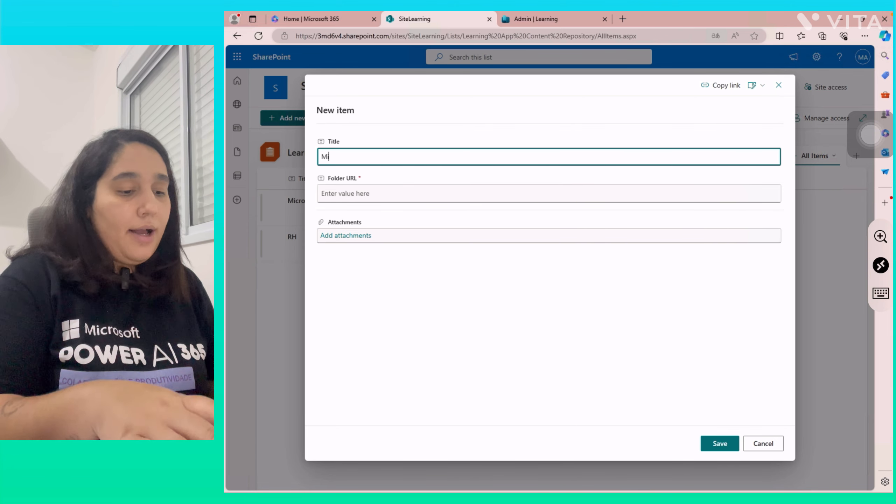
type("croso")
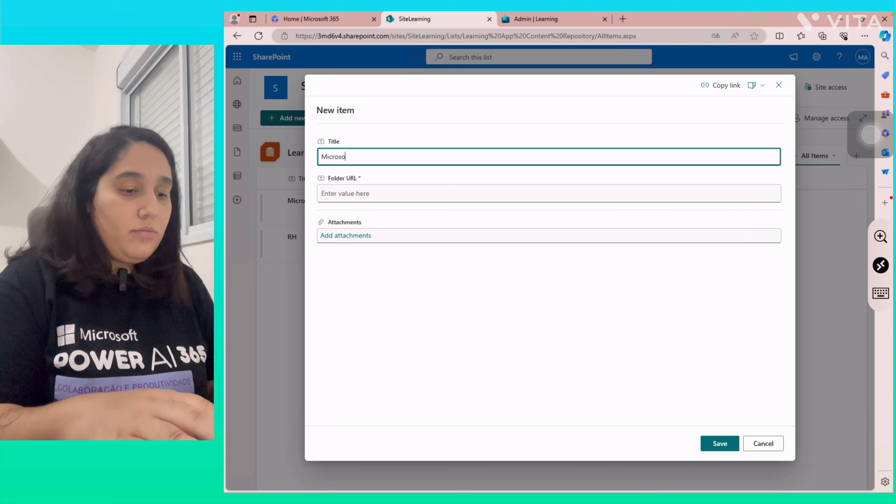
type("ft Az")
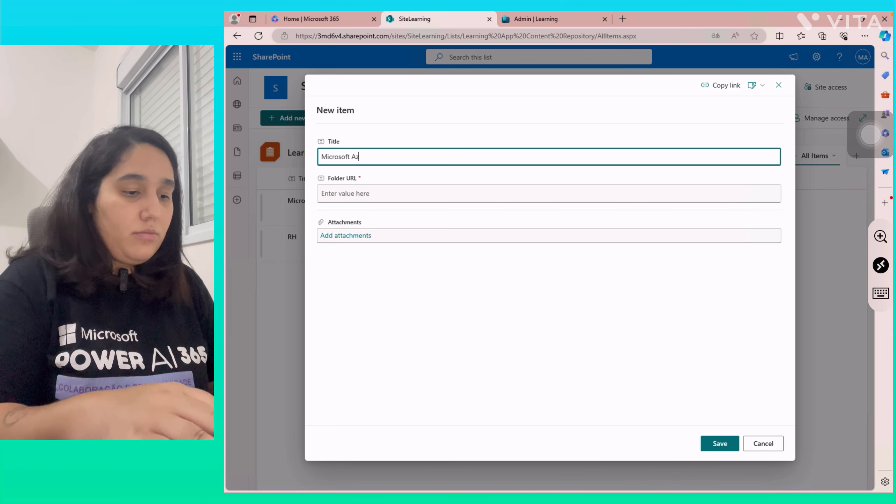
type("ure")
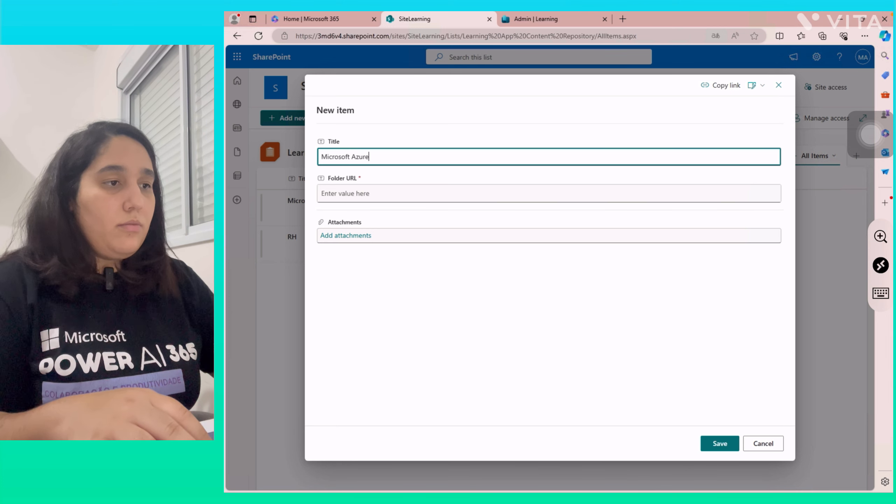
left_click(345, 194)
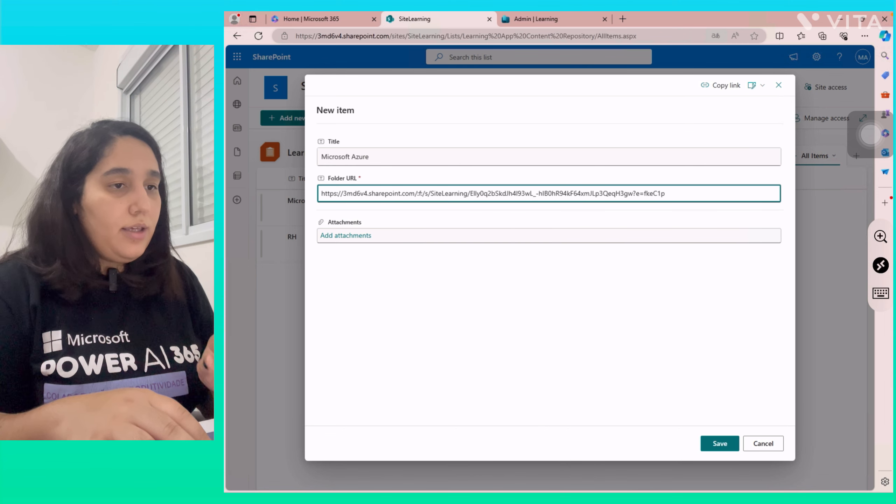
left_click(719, 444)
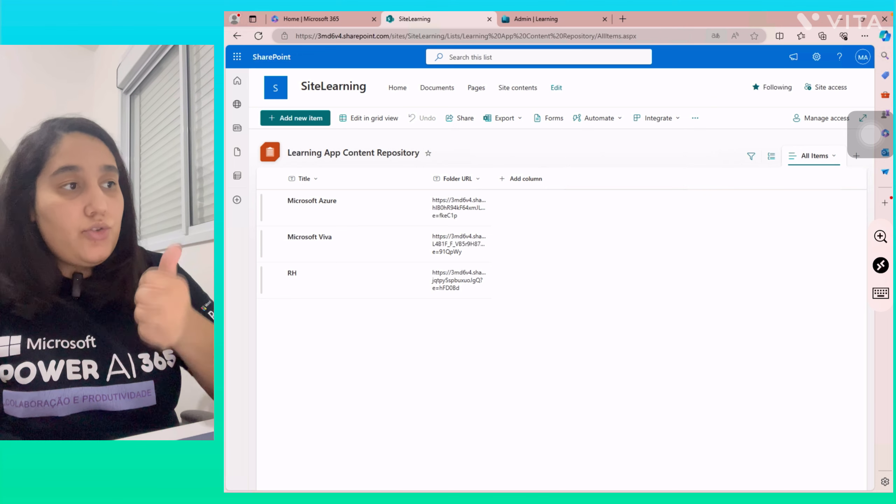
Switch to the Viva Learning admin page and examine the SharePoint provider's content sync details
key("ctrl+Tab")
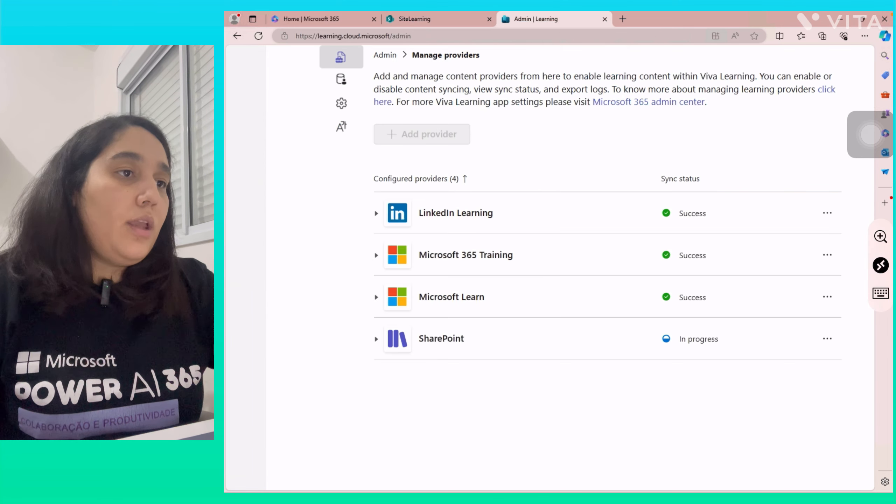
scroll(550, 267, "down", 3)
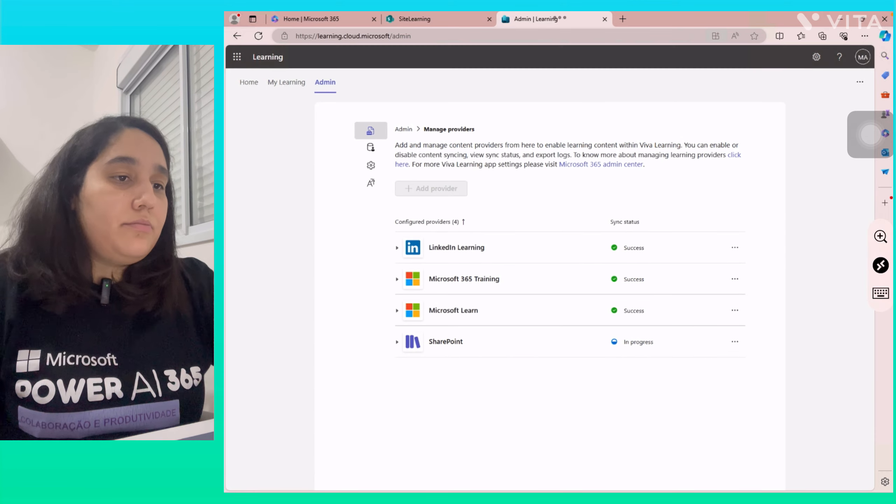
scroll(564, 342, "up", 5)
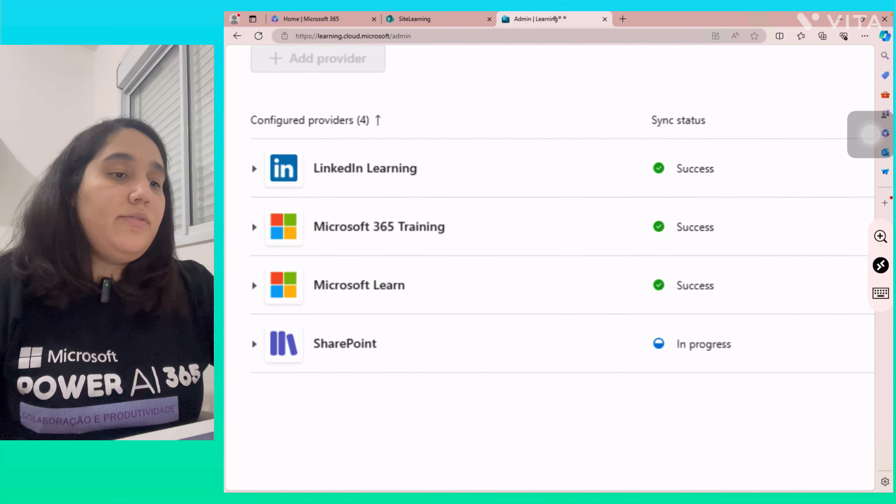
scroll(501, 360, "down", 3)
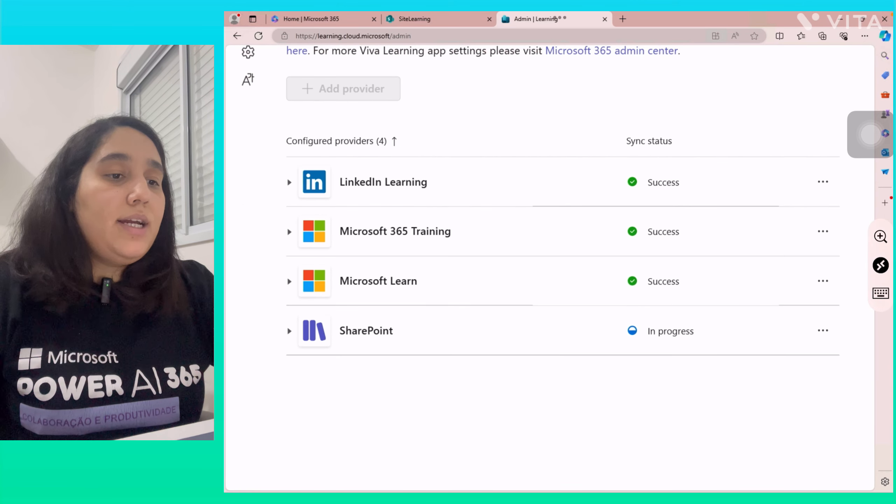
left_click(289, 331)
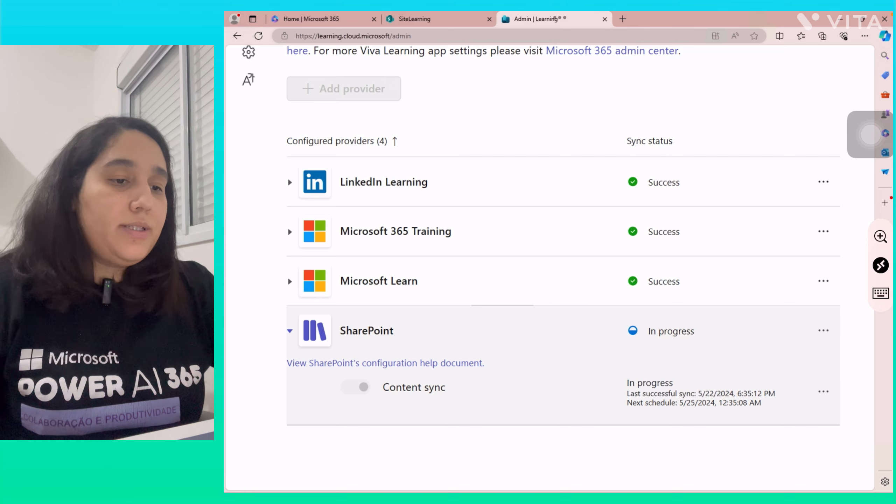
scroll(550, 267, "right", 1)
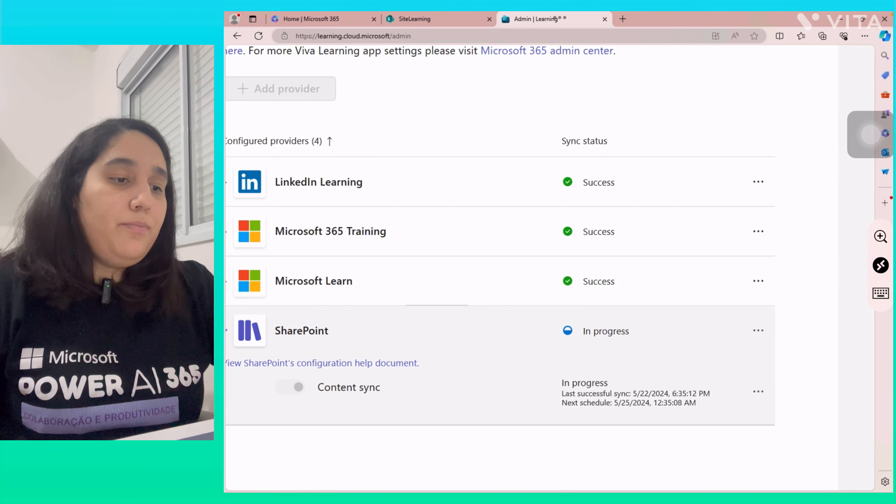
Examine the configured content providers and their sync status on the Manage providers page
scroll(587, 372, "up", 3)
scroll(602, 351, "down", 3)
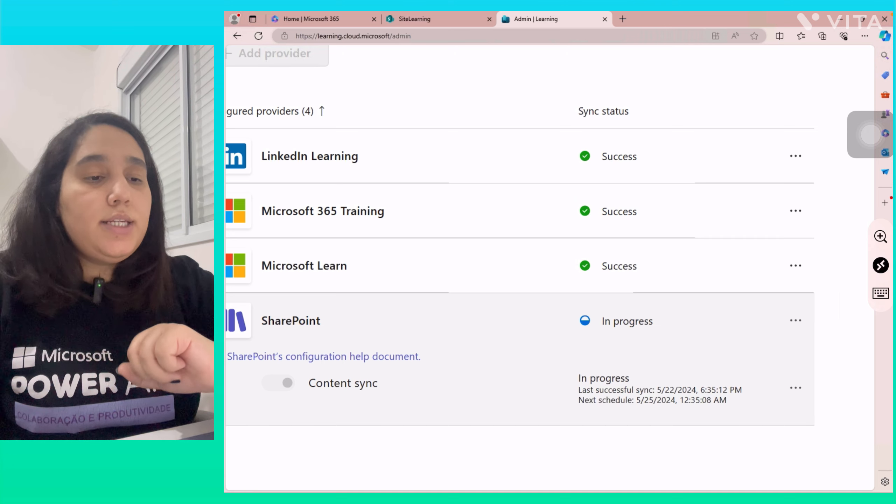
scroll(569, 286, "down", 5)
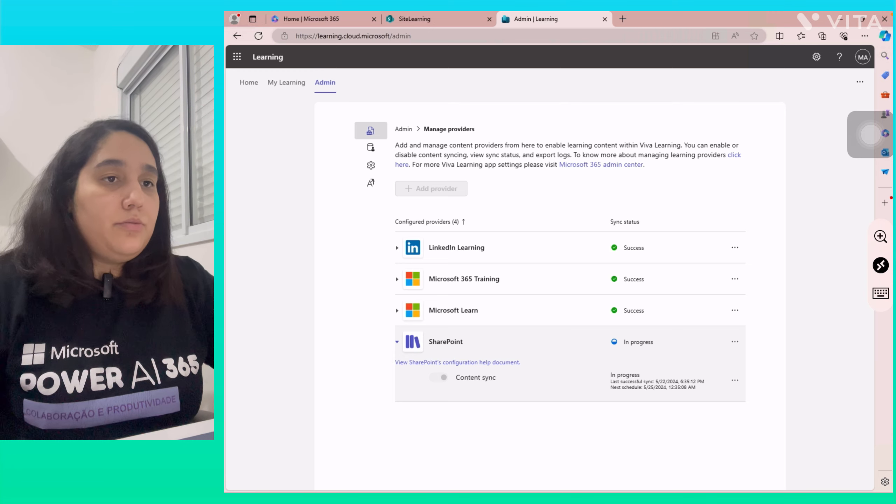
scroll(550, 268, "up", 5)
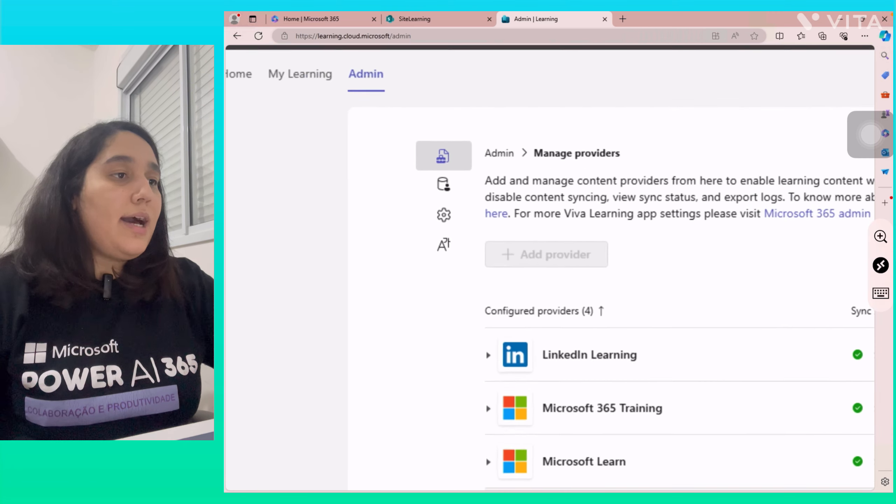
scroll(550, 268, "down", 5)
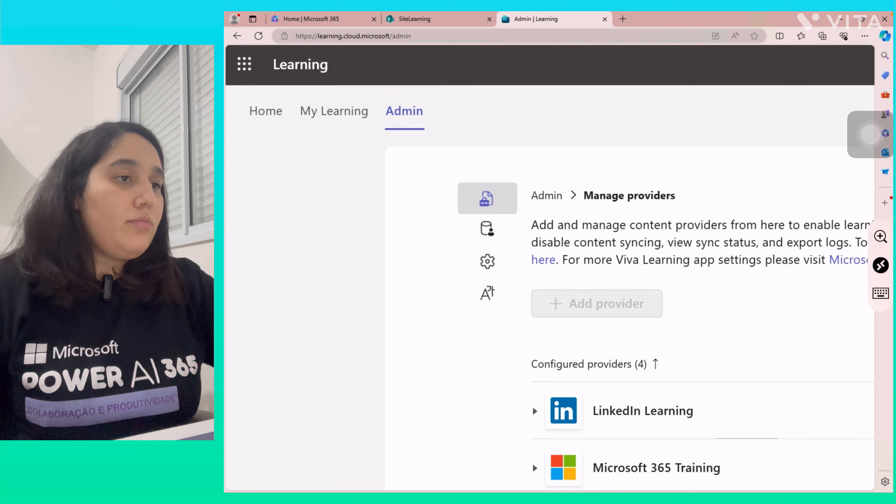
scroll(551, 268, "down", 3)
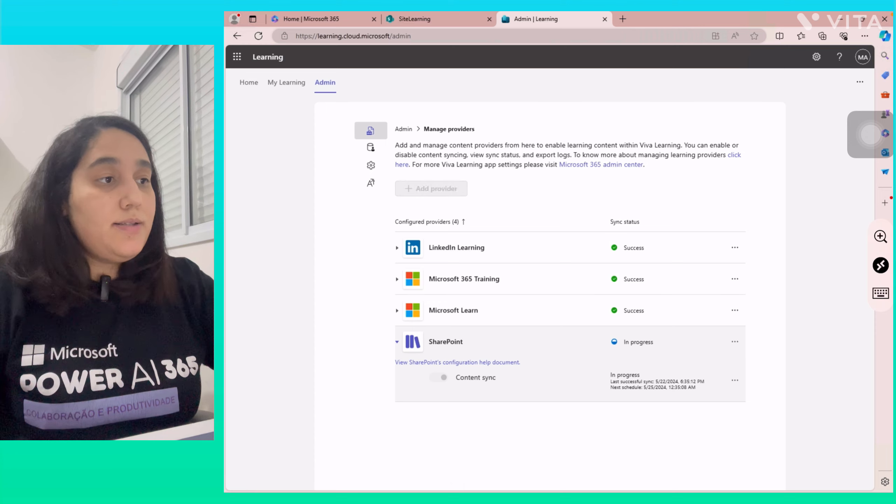
scroll(550, 268, "up", 5)
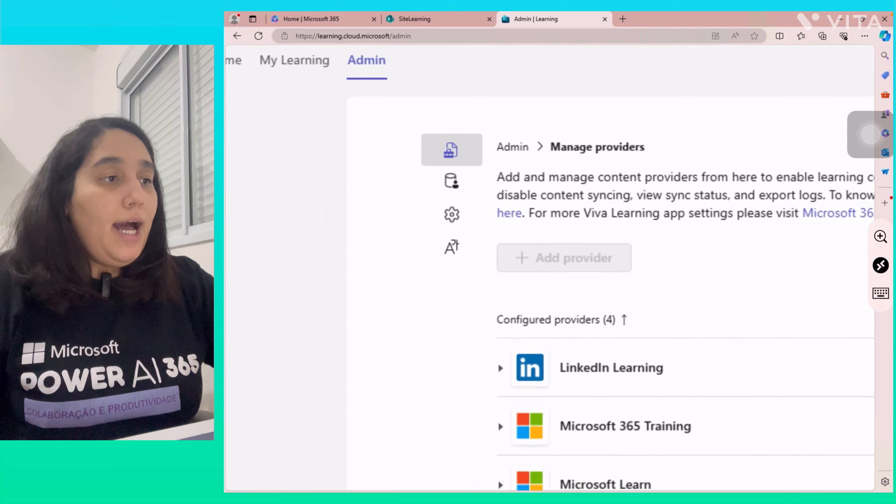
scroll(550, 268, "up", 1)
scroll(551, 268, "down", 1)
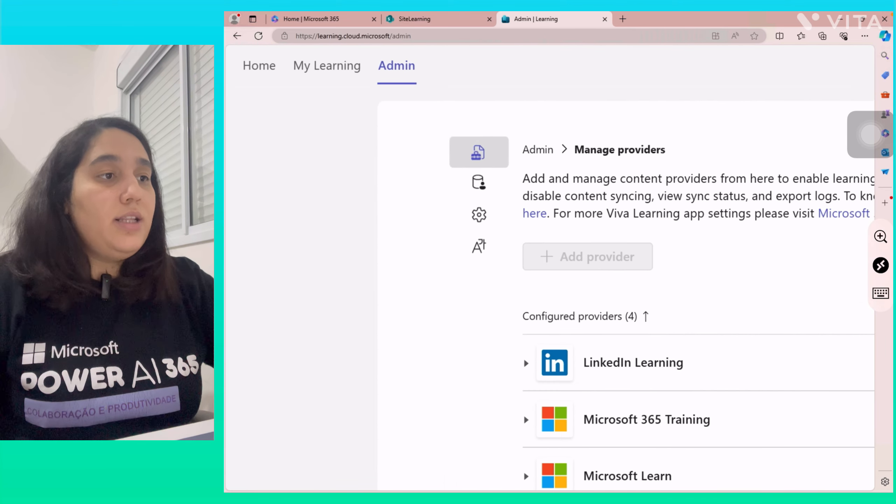
scroll(550, 269, "up", 2)
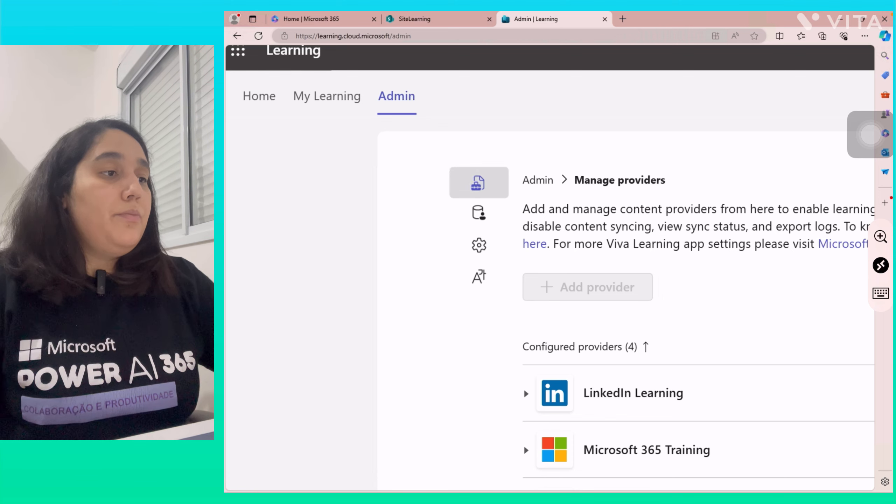
Go to the Viva Learning home page and examine the company's own SharePoint content among the providers
left_click(259, 96)
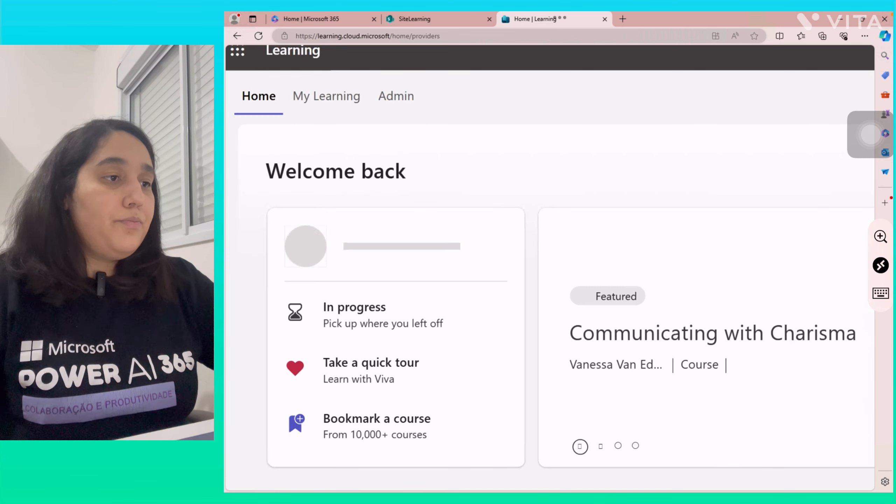
scroll(550, 268, "down", 2)
scroll(550, 268, "down", 3)
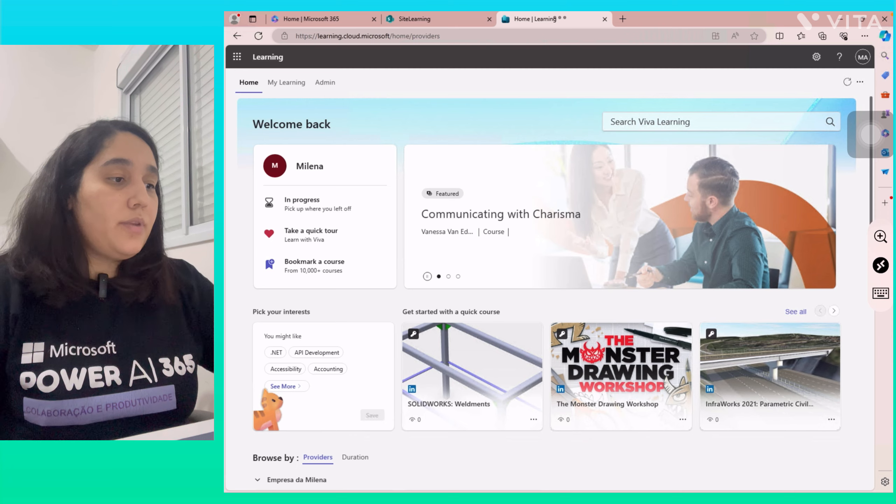
scroll(550, 293, "down", 5)
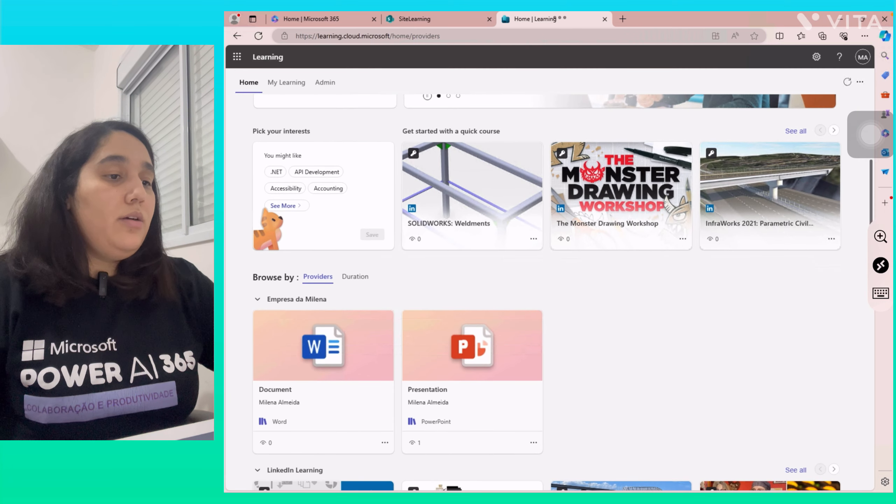
scroll(550, 293, "down", 2)
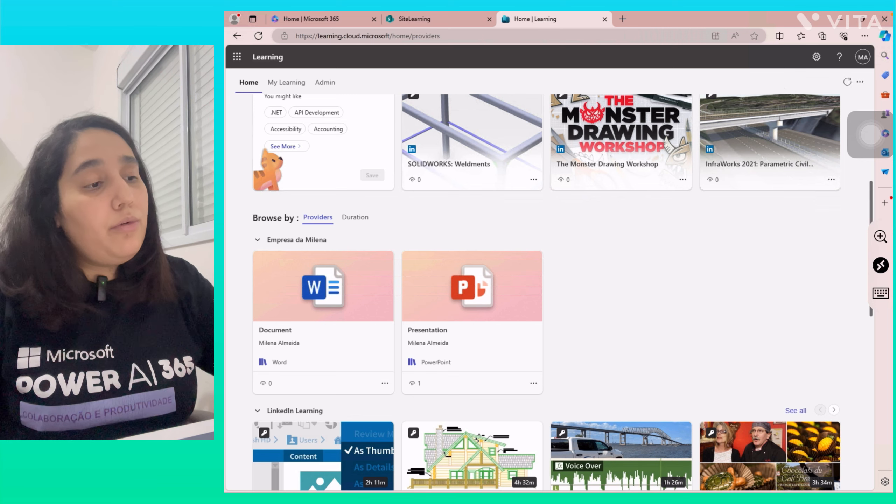
scroll(233, 311, "up", 5)
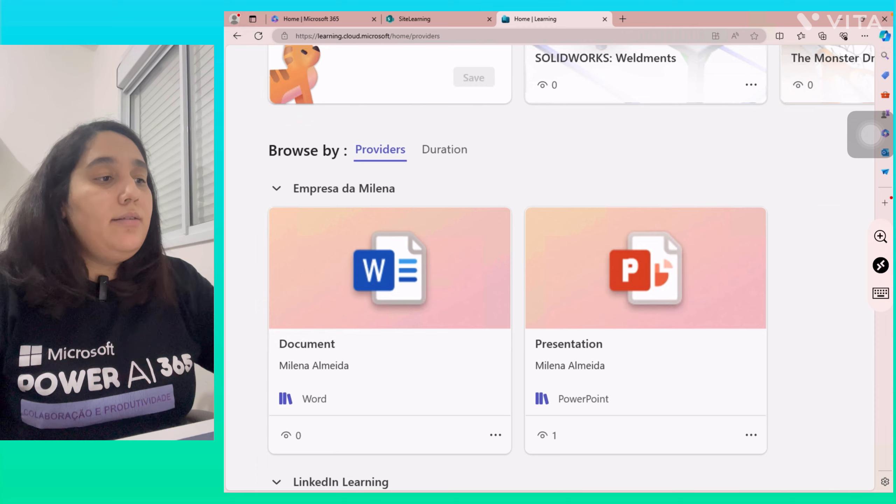
scroll(549, 268, "down", 1)
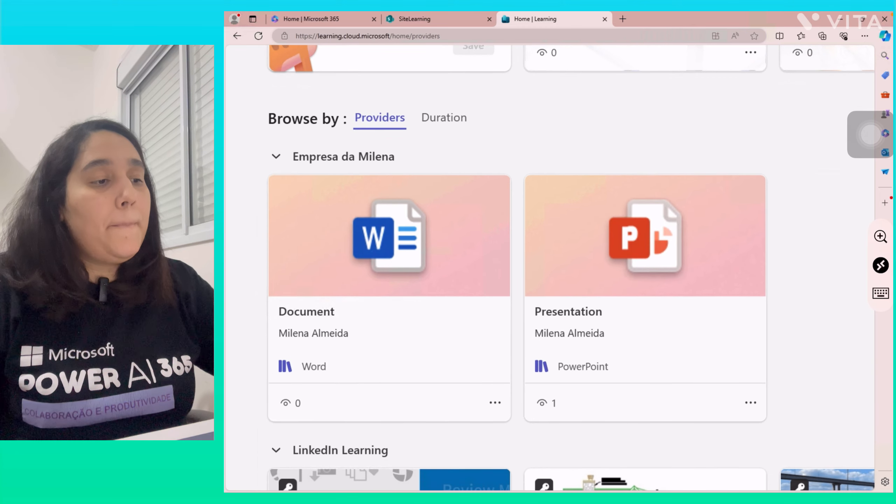
Open the details page of the company's Word item "Document" and review its information and available actions
left_click(389, 236)
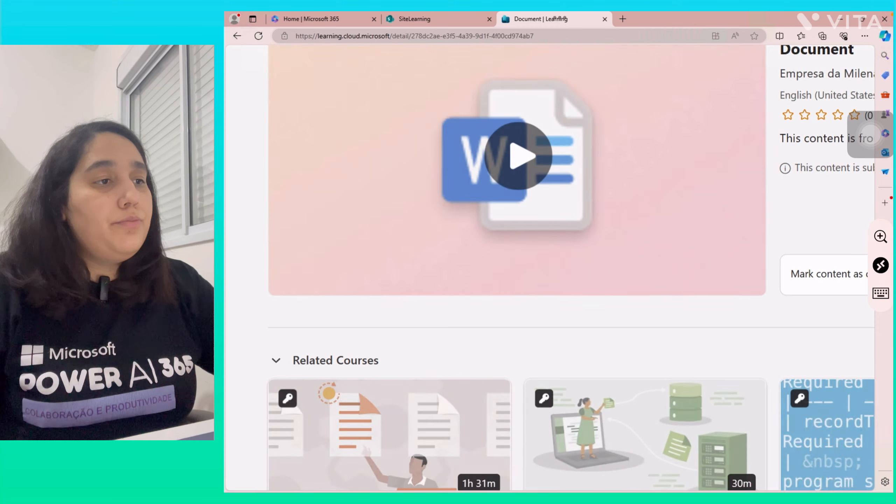
scroll(232, 277, "down", 5)
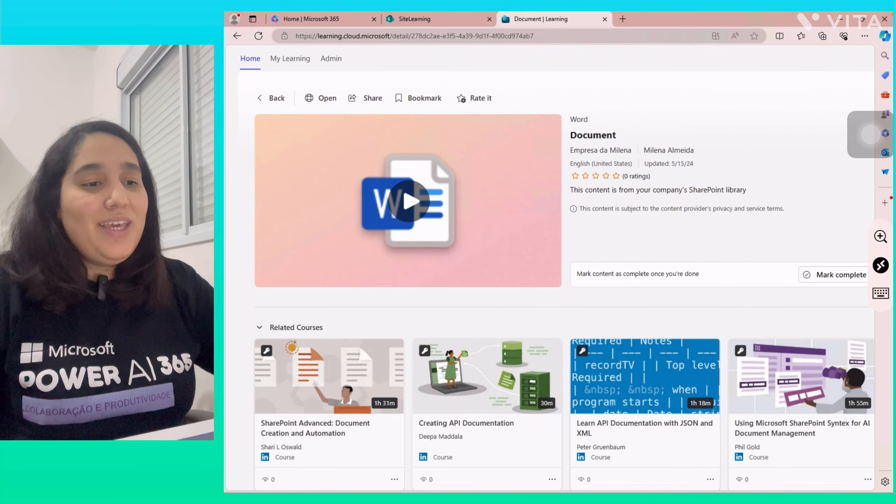
scroll(550, 267, "down", 2)
scroll(549, 267, "up", 1)
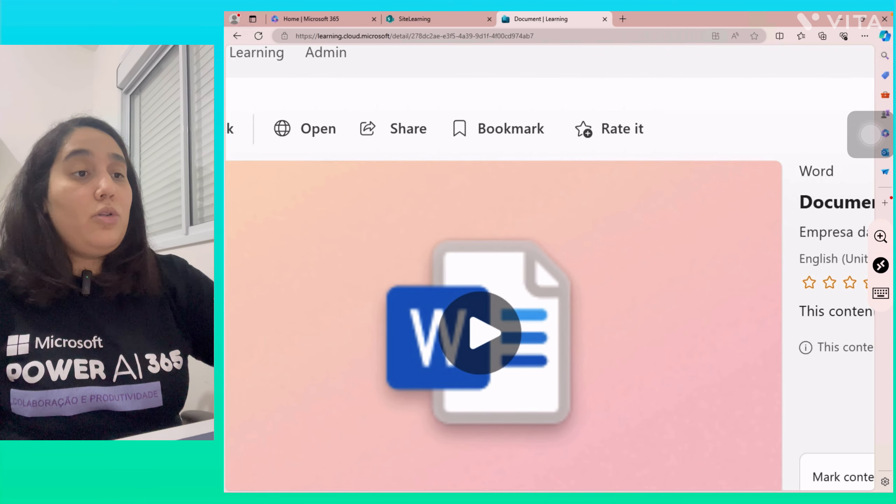
Rate the "Document" content five stars and dismiss the rating dialog
left_click(622, 129)
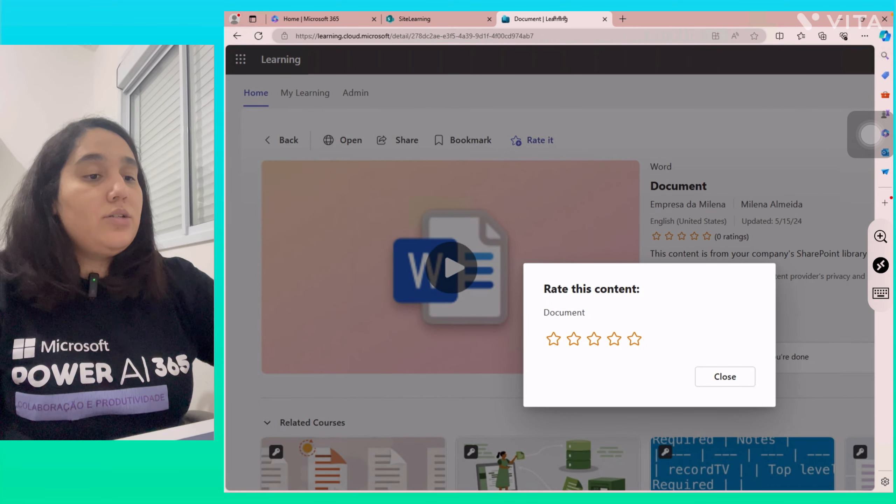
left_click(634, 339)
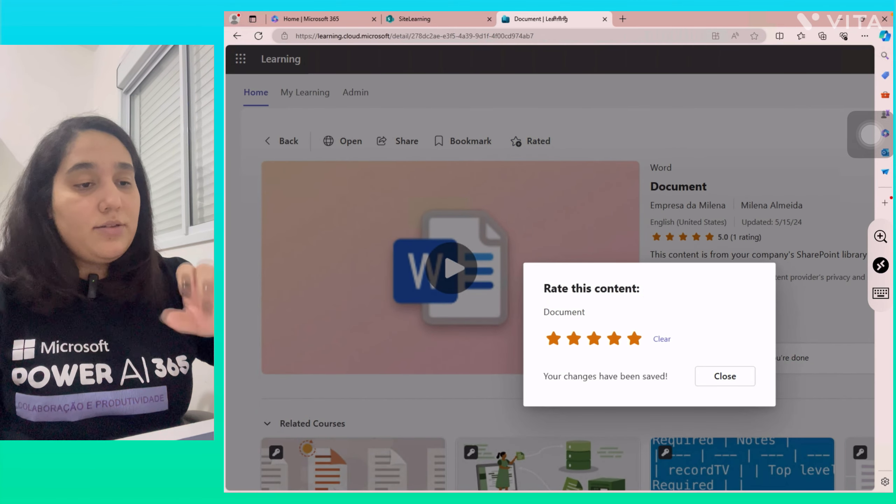
left_click(725, 376)
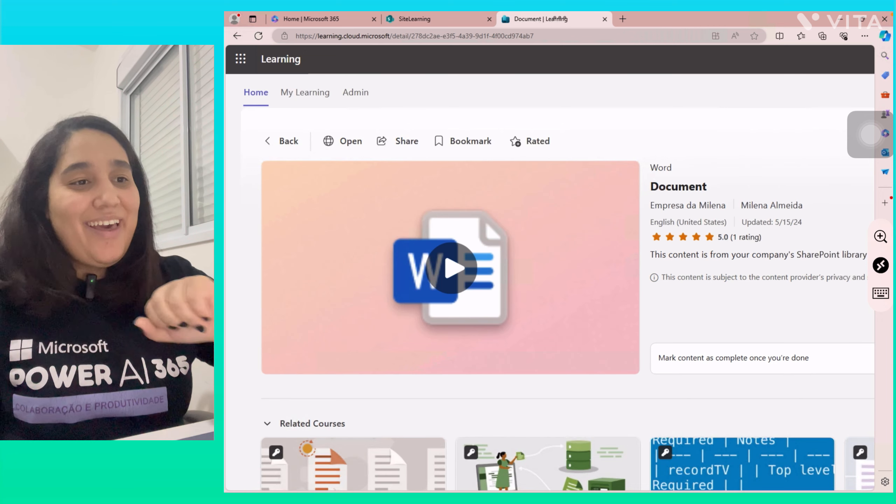
Mark the "Document" content as complete
scroll(720, 210, "up", 5)
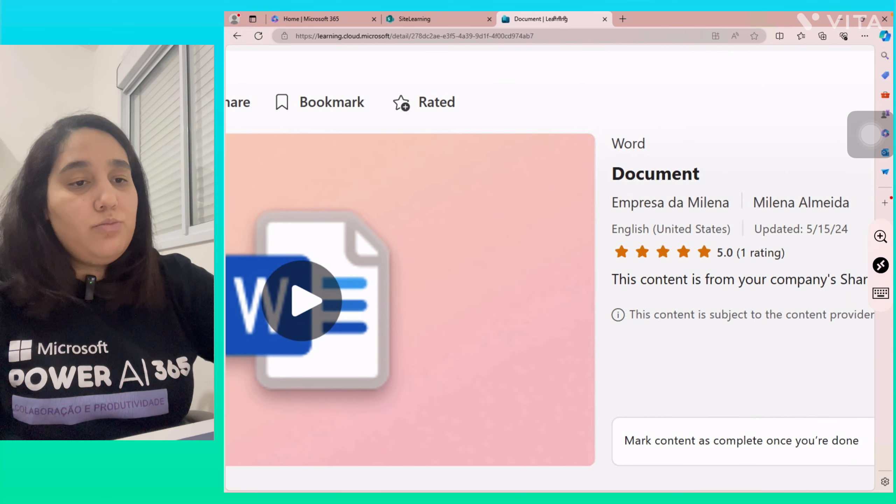
scroll(550, 268, "right", 3)
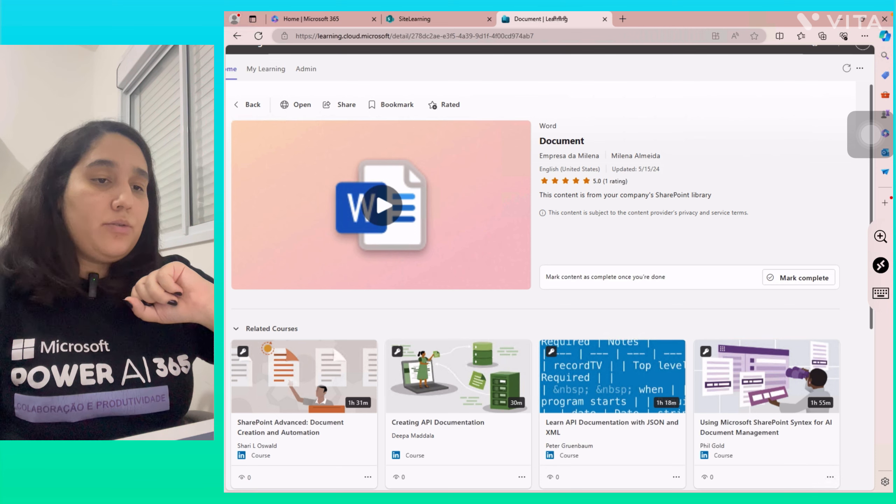
left_click(799, 278)
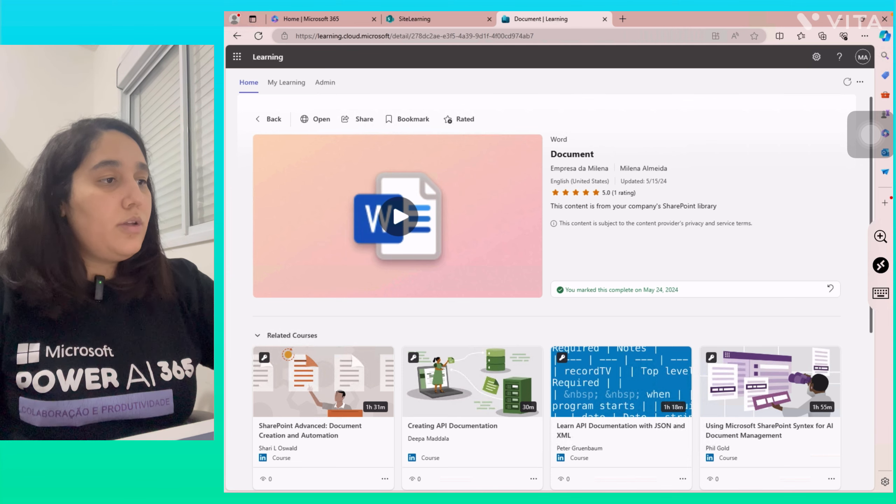
Return to the provider listing, open the company's PowerPoint item "Presentation" and review its details and related courses
left_click(269, 119)
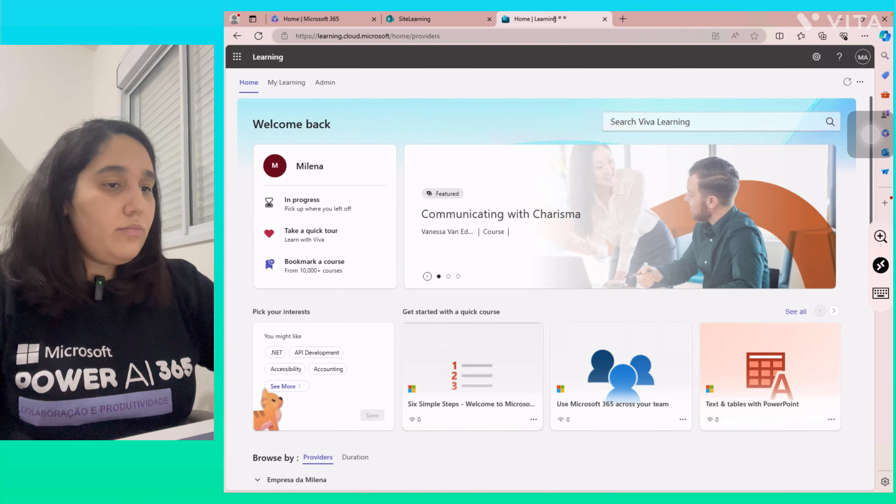
scroll(548, 292, "down", 5)
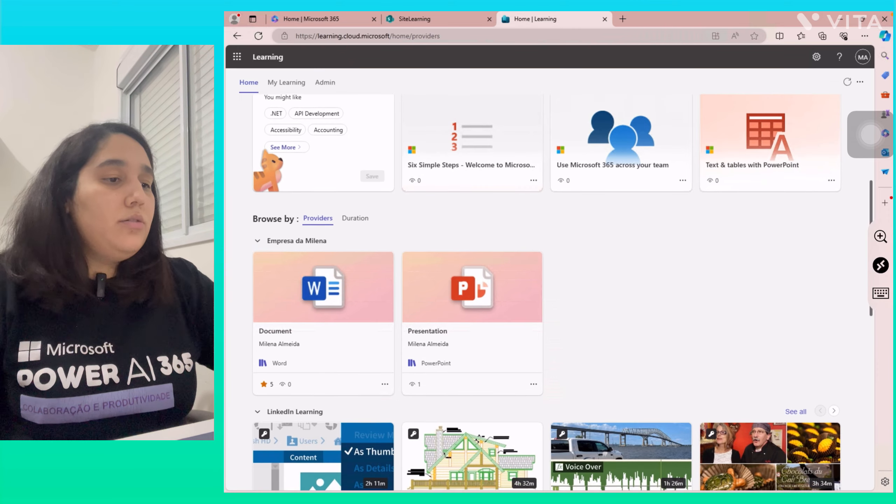
scroll(562, 293, "down", 2)
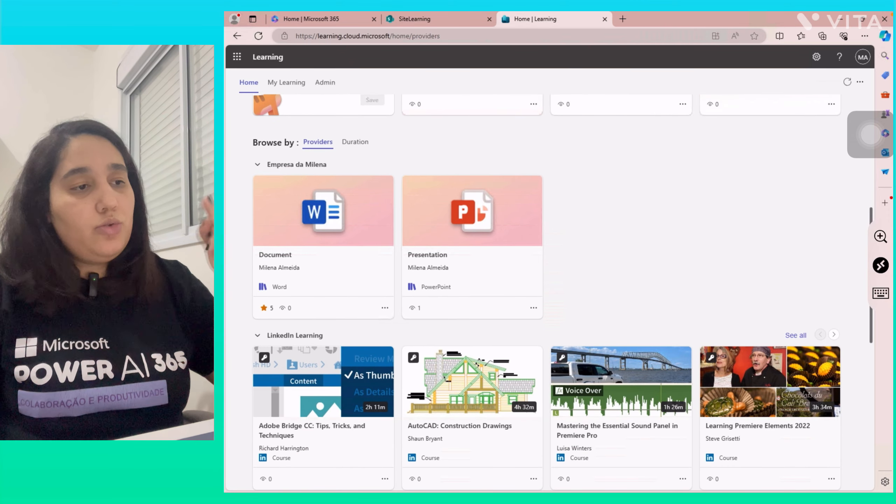
left_click(472, 225)
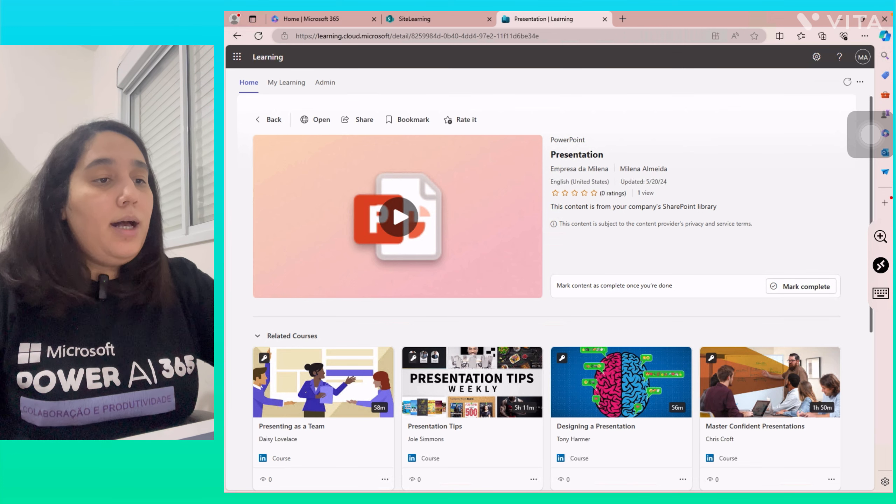
left_click(399, 217)
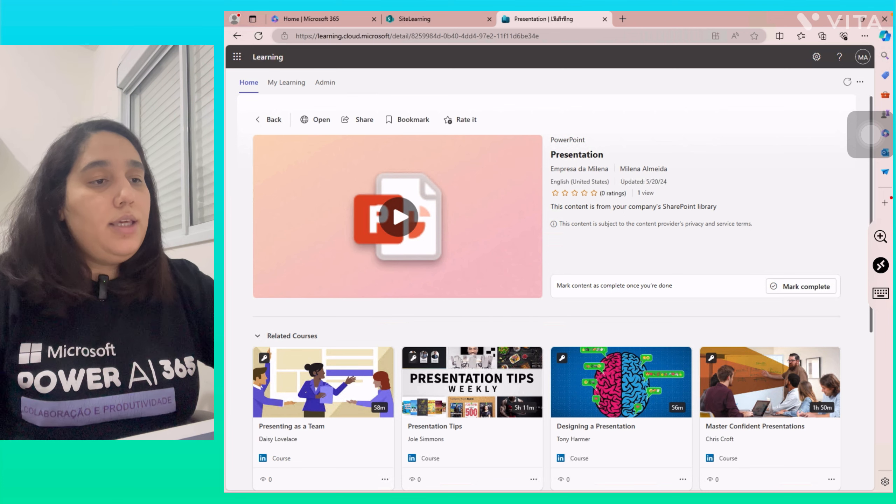
scroll(563, 294, "down", 1)
scroll(563, 293, "down", 5)
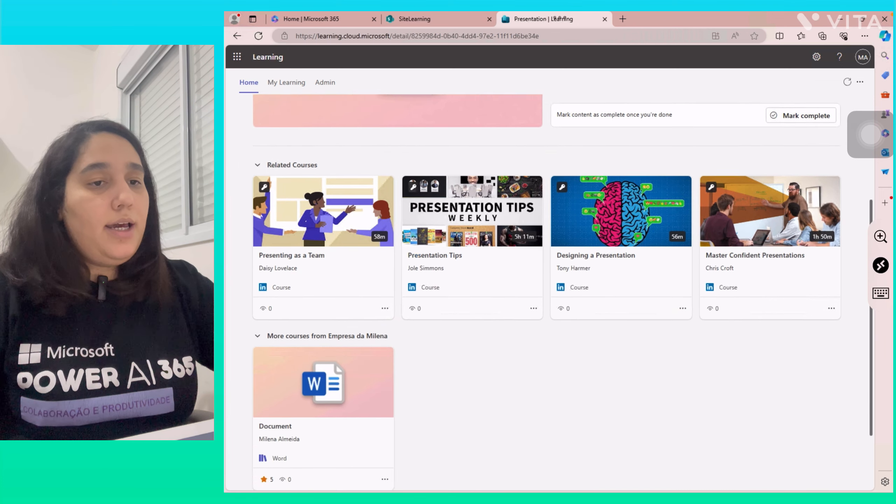
scroll(563, 294, "up", 5)
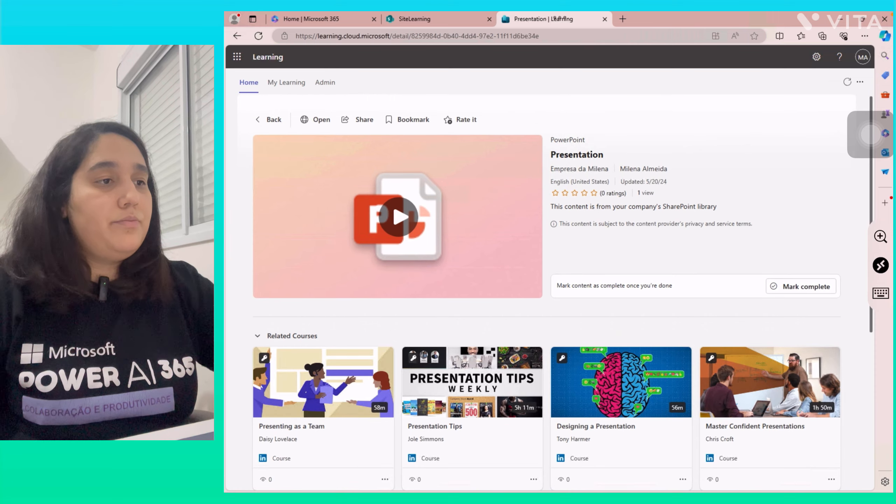
Return to the Viva Learning home page and browse the company, LinkedIn Learning and Microsoft 365 Training provider sections
left_click(249, 83)
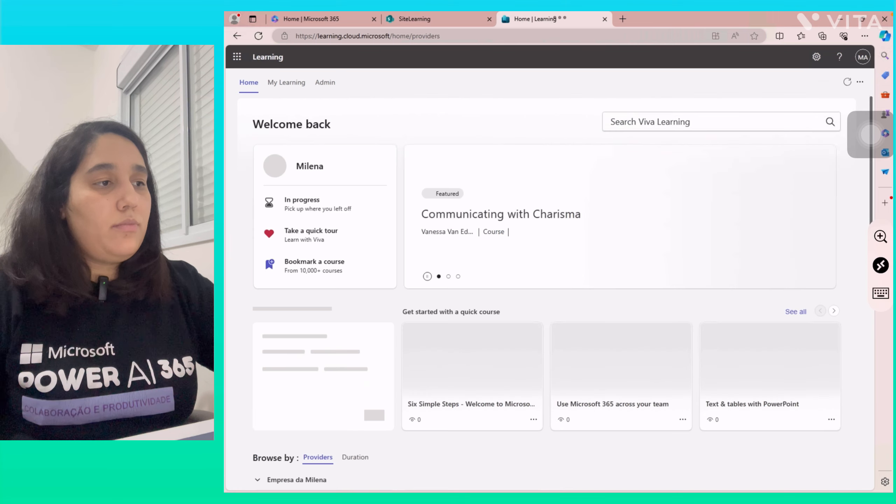
scroll(563, 293, "down", 8)
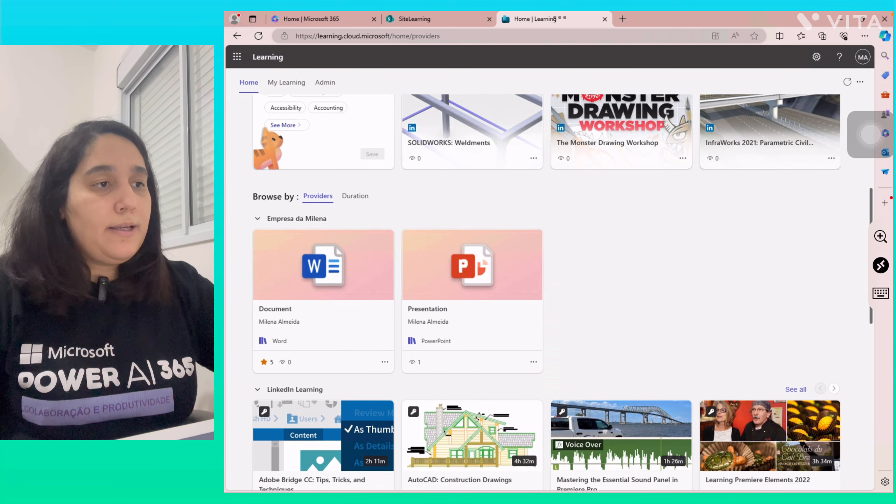
scroll(562, 293, "down", 2)
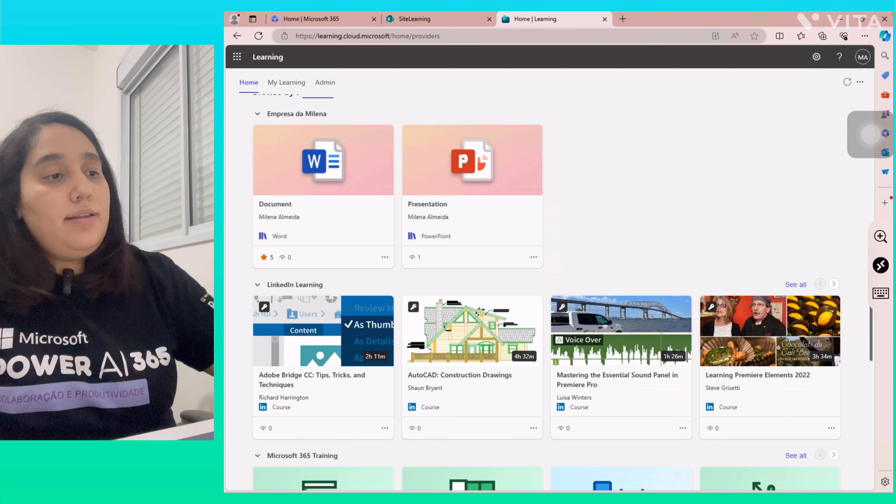
scroll(547, 294, "down", 2)
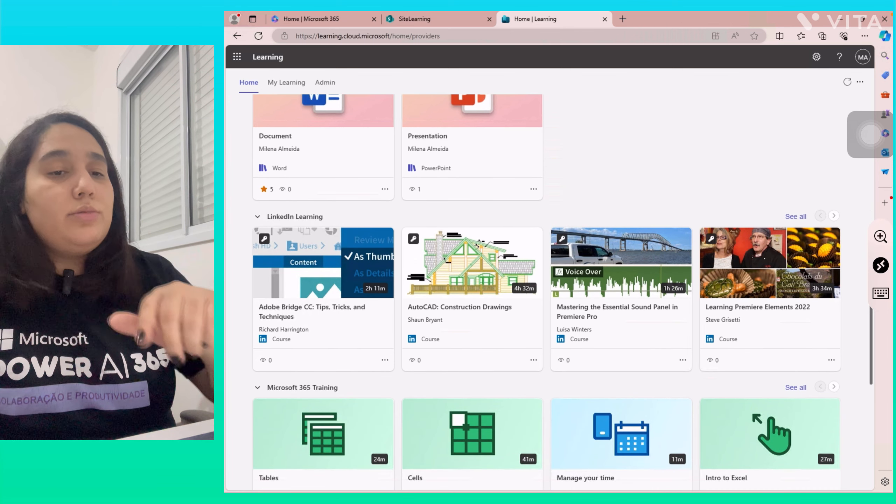